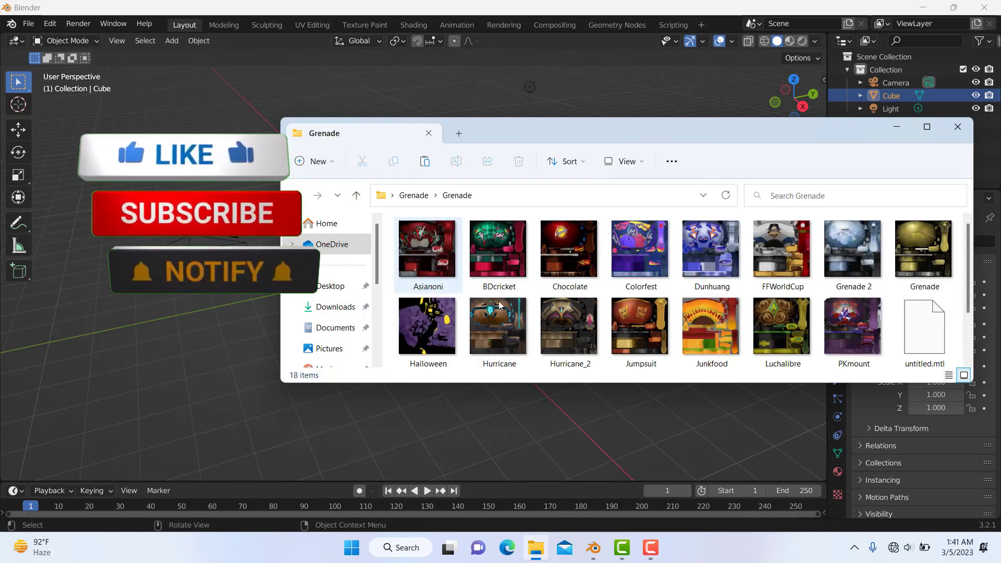
scroll(734, 310, "down", 2)
left_click_drag(428, 326, 411, 357)
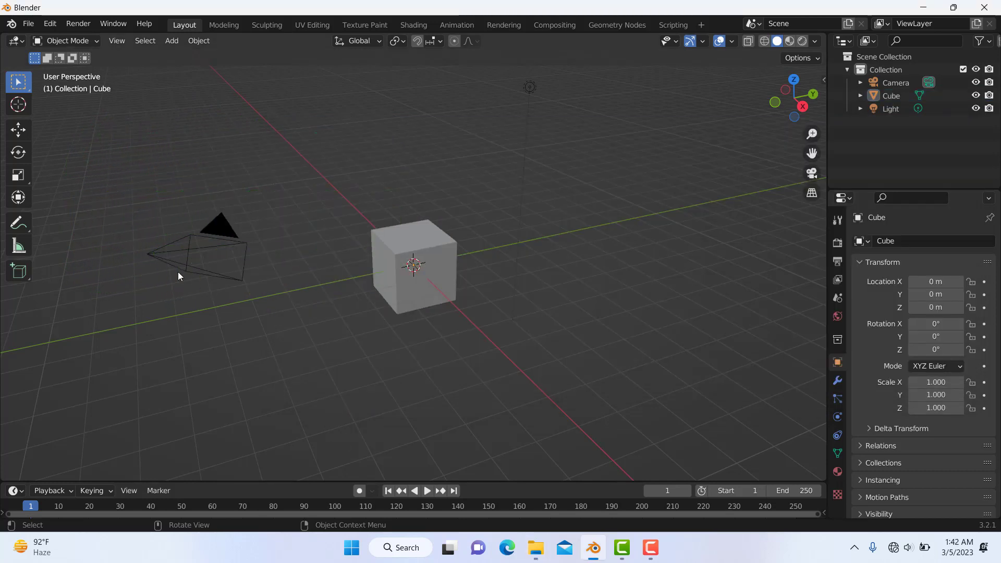
Delete all the default objects from the scene.
key("a")
key("x")
left_click(178, 273)
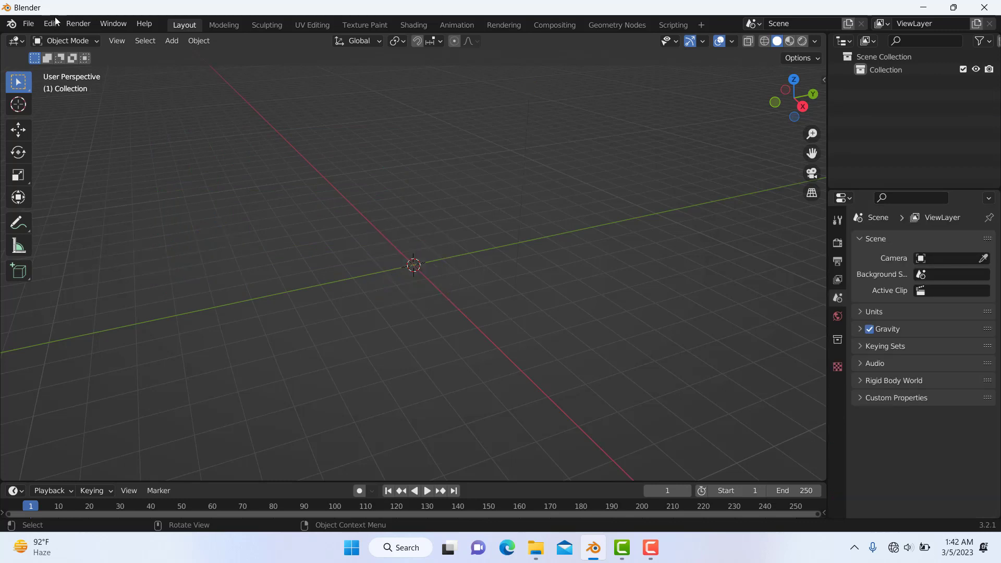
Import the Wavefront model untitled.obj from the Desktop\Grenade\Grenade folder.
left_click(27, 24)
mouse_move(46, 199)
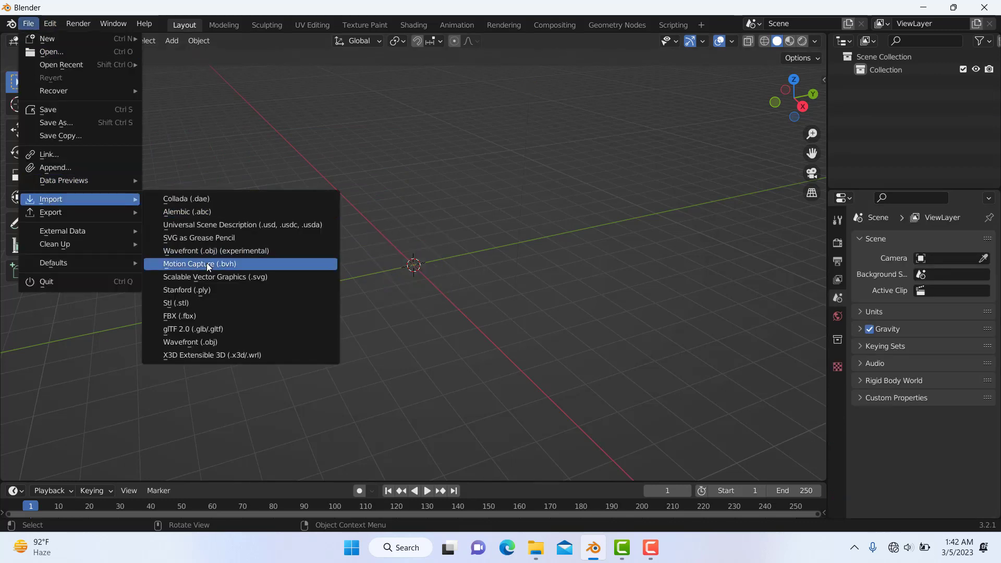
left_click(205, 341)
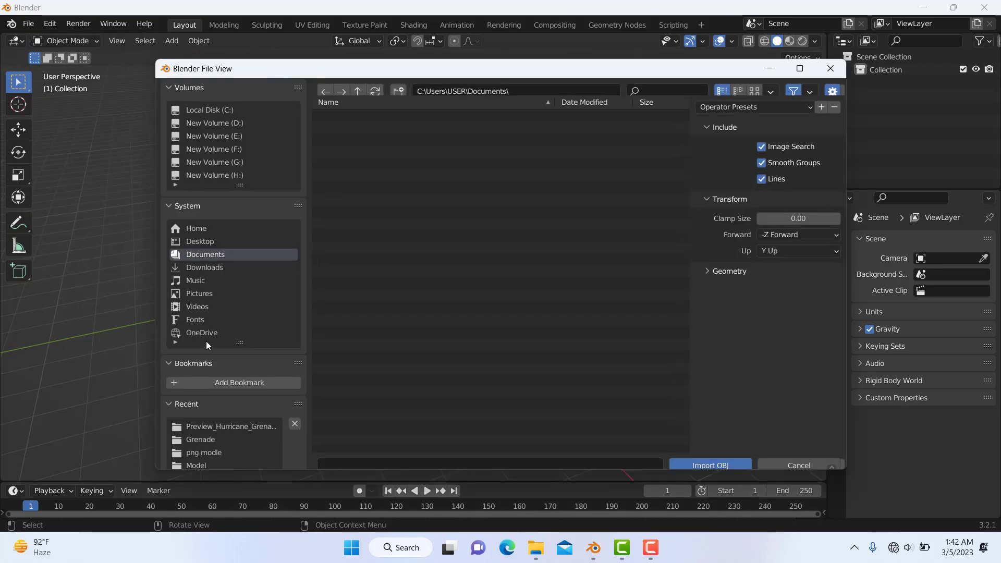
left_click(212, 243)
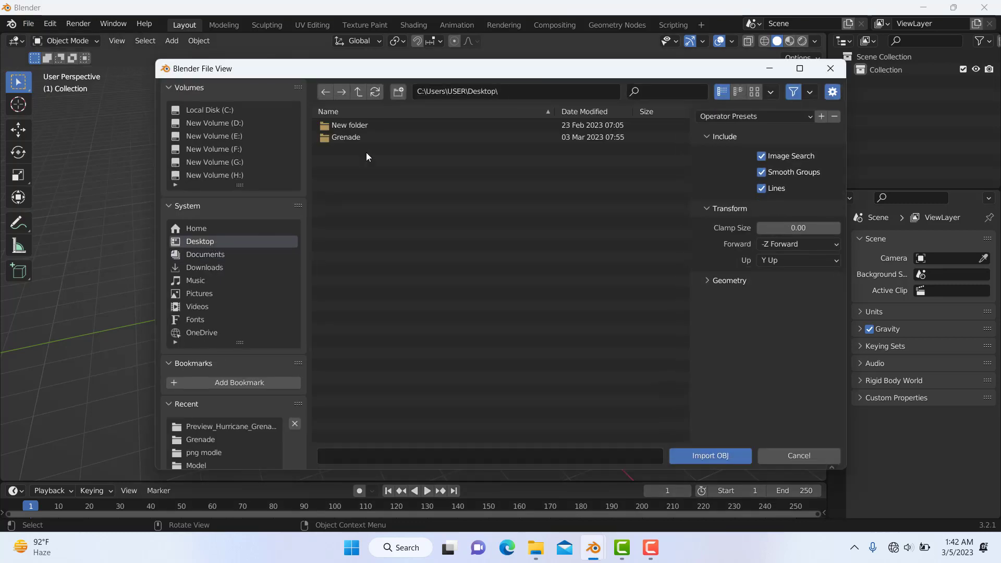
left_click(362, 137)
double_click(362, 137)
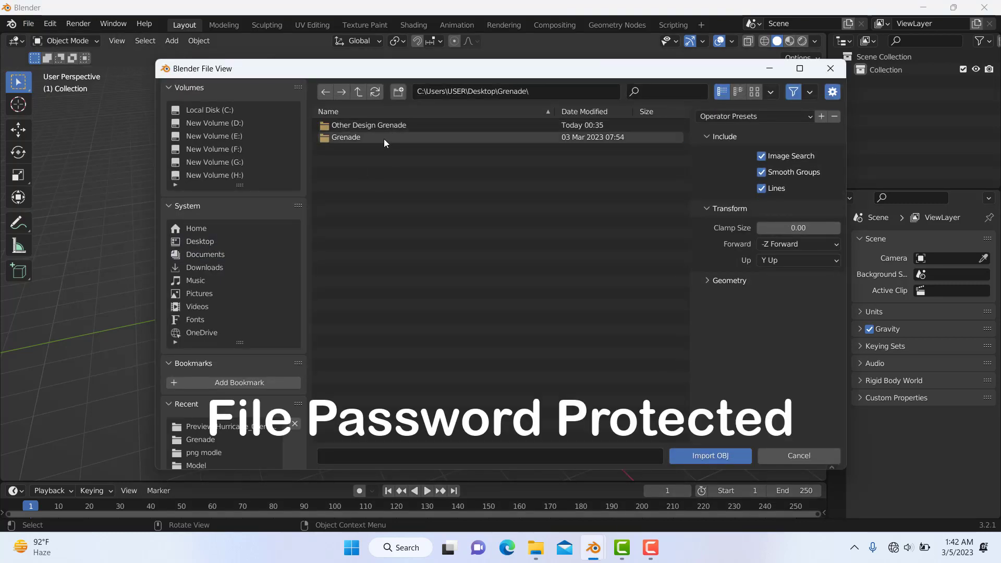
double_click(384, 139)
left_click(397, 125)
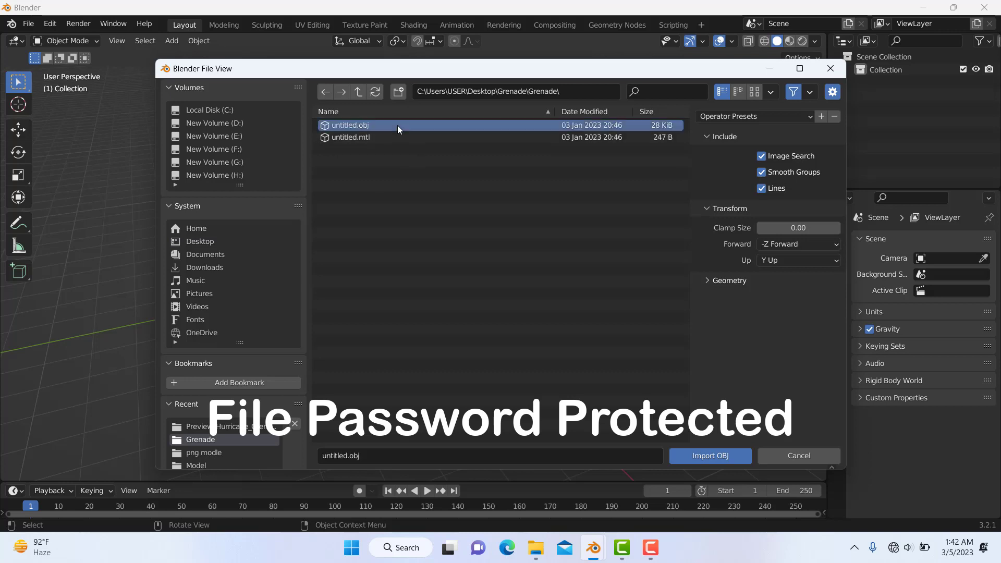
left_click(709, 458)
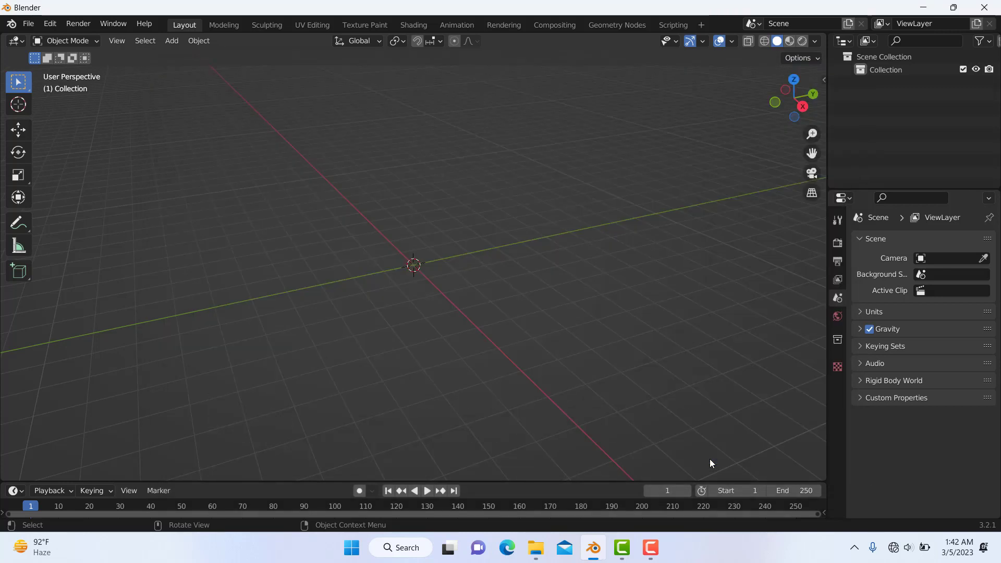
Scale the imported grenade to about 0.75 in the front view and switch the viewport to Material Preview shading.
key("KP_1")
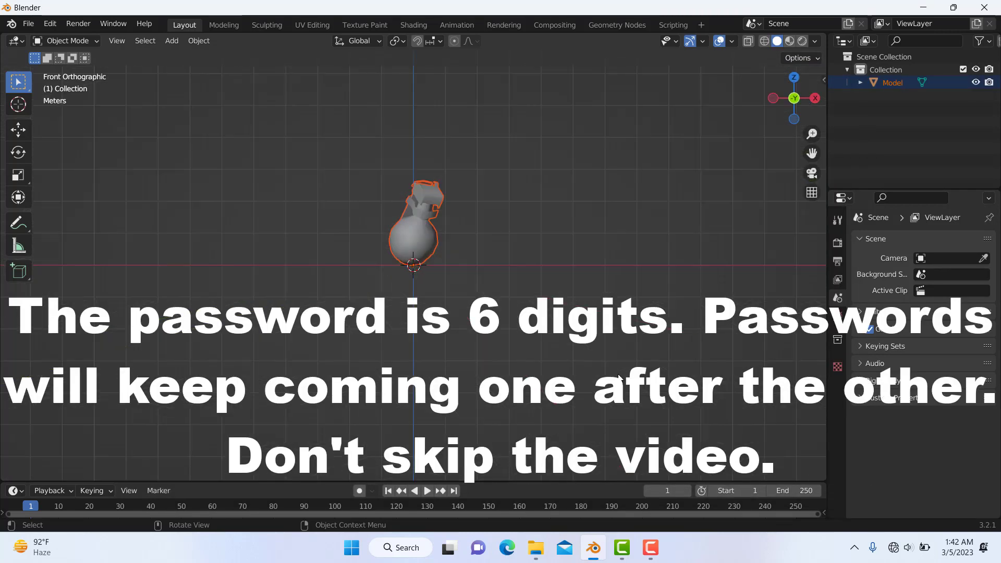
key("s")
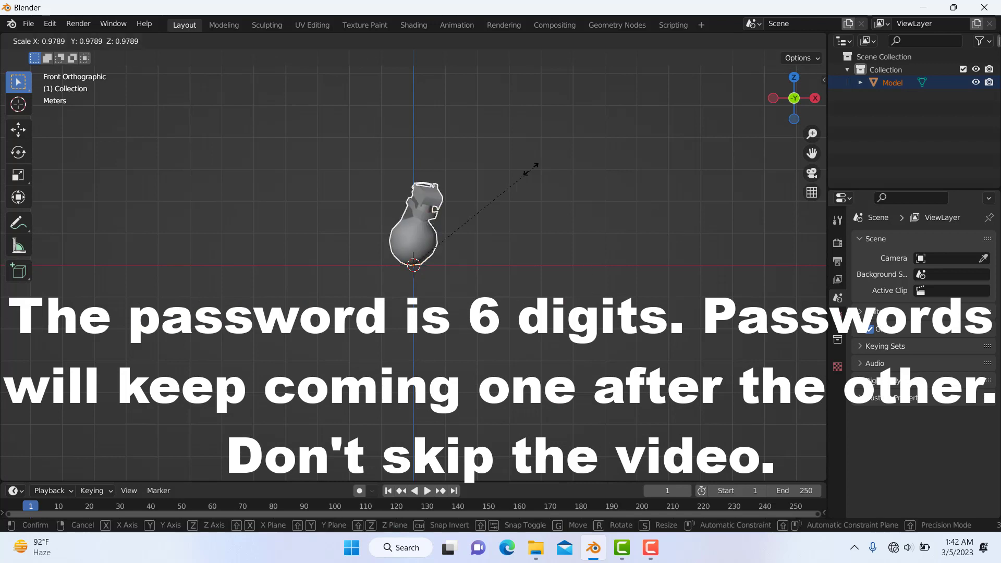
left_click(504, 182)
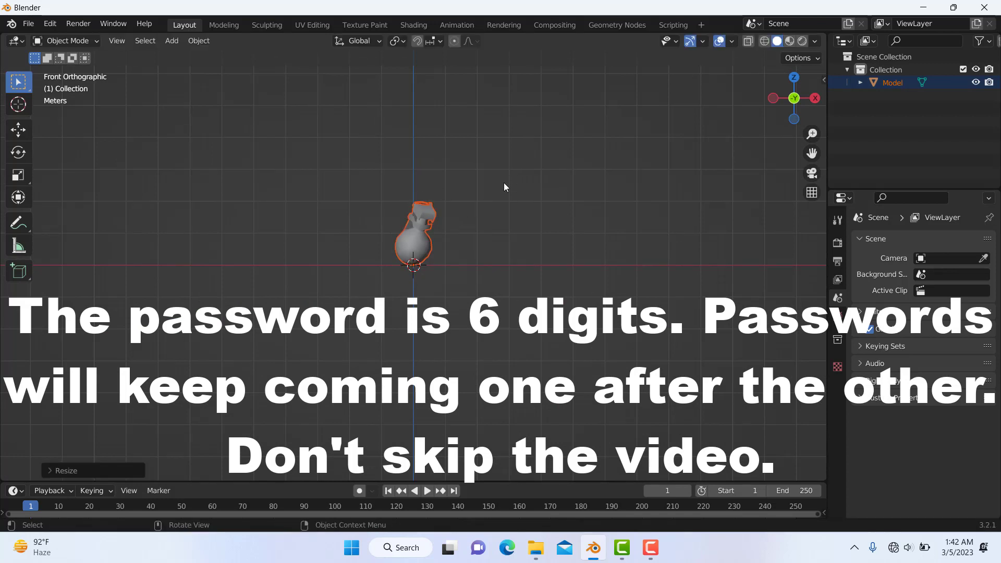
left_click(656, 150)
left_click(790, 42)
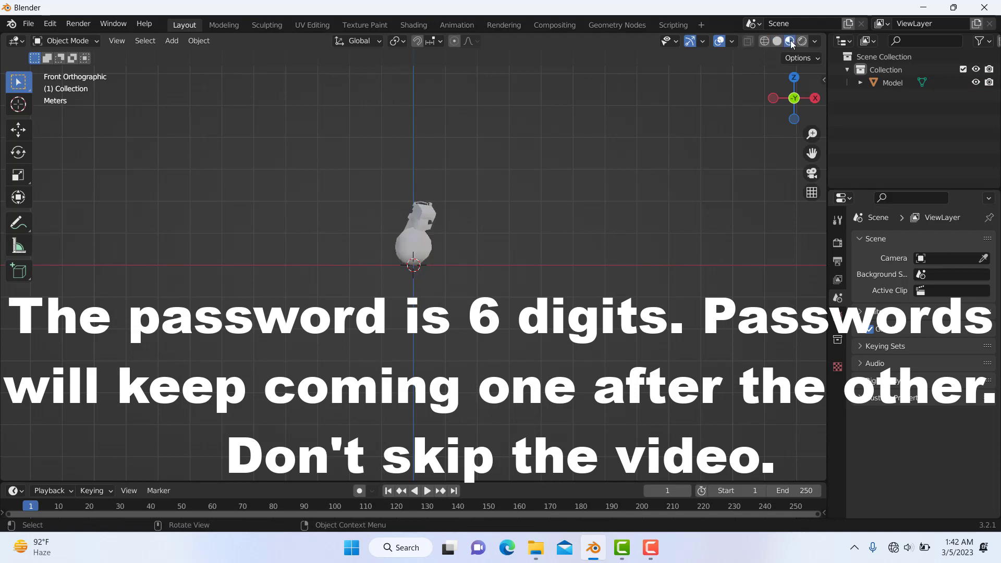
Copy the grenade three times and line the copies up in a row to its left, spaced about 1.22 m apart along X.
left_click(419, 231)
key("ctrl+v")
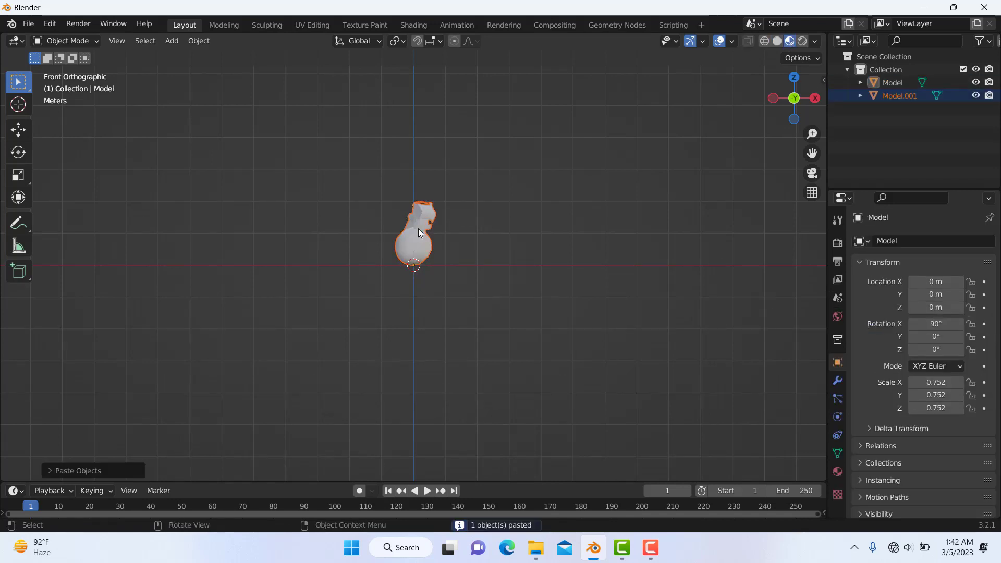
left_click(20, 129)
left_click_drag(462, 264, 381, 259)
key("ctrl+v")
key("ctrl+v")
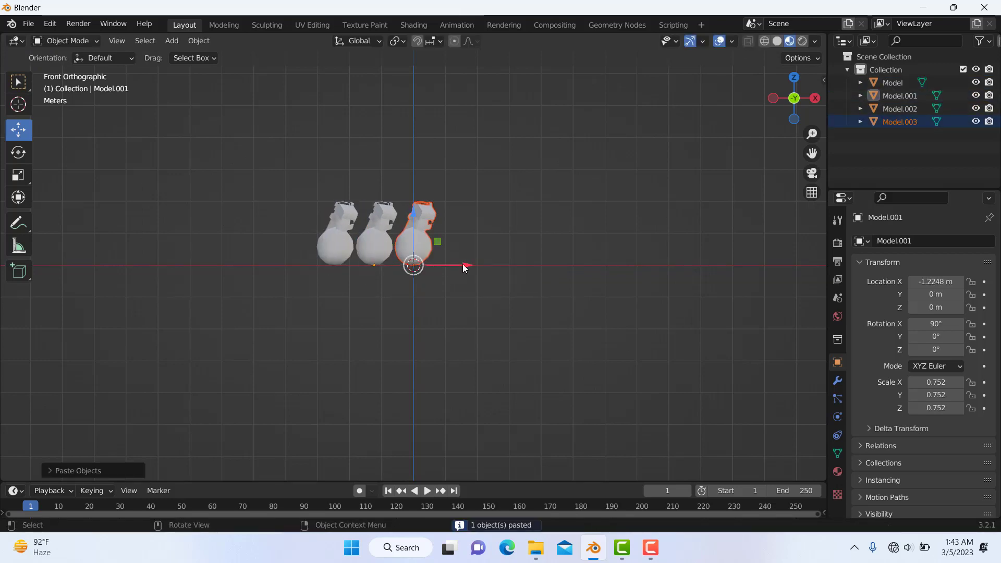
left_click_drag(464, 267, 346, 266)
Paste another copy about 1.26 m right of the original and move the leftmost grenade to the row's right end, at about X 2.5 m.
left_click(322, 254)
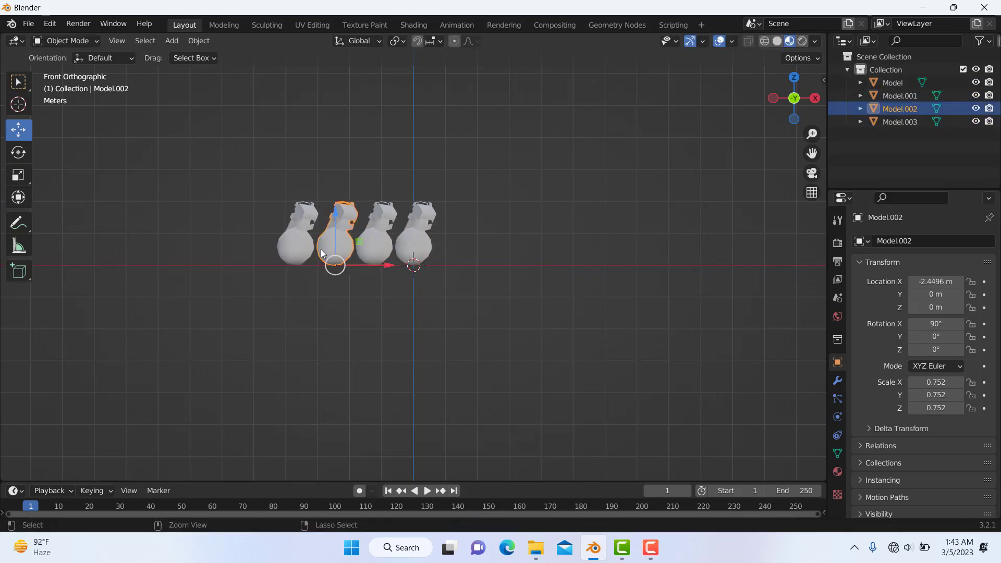
key("ctrl+v")
key("g")
left_click(434, 270)
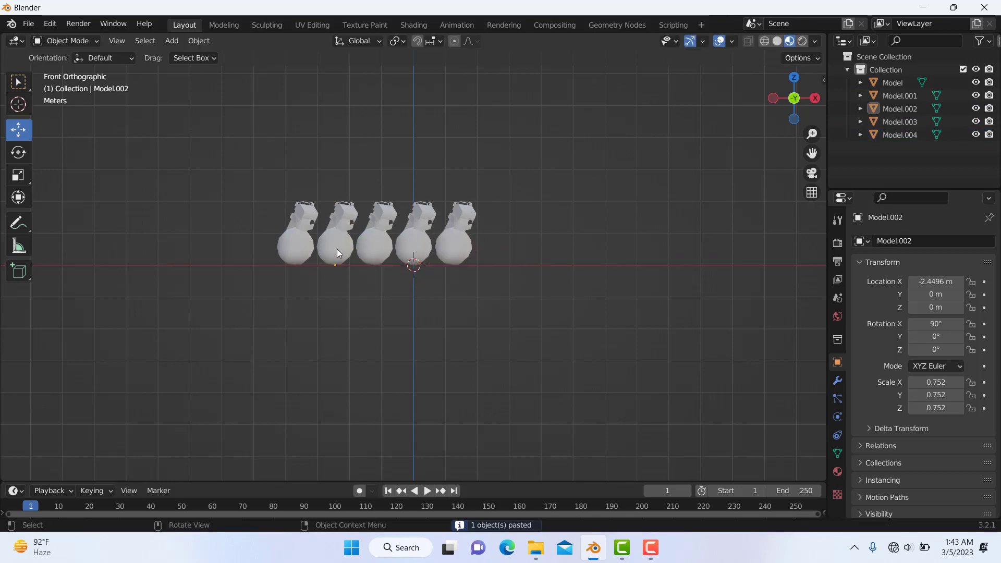
left_click(293, 259)
key("g")
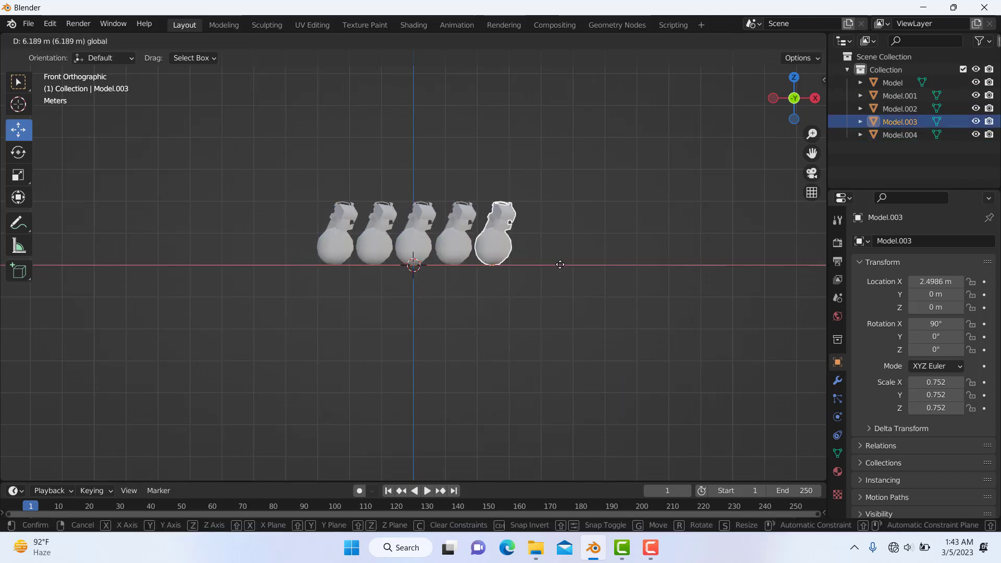
left_click(559, 264)
Paste a grenade copy above the middle of the row, at about X -0.15 m and Z 1.76 m, to start a second row.
left_click(421, 229)
key("ctrl+v")
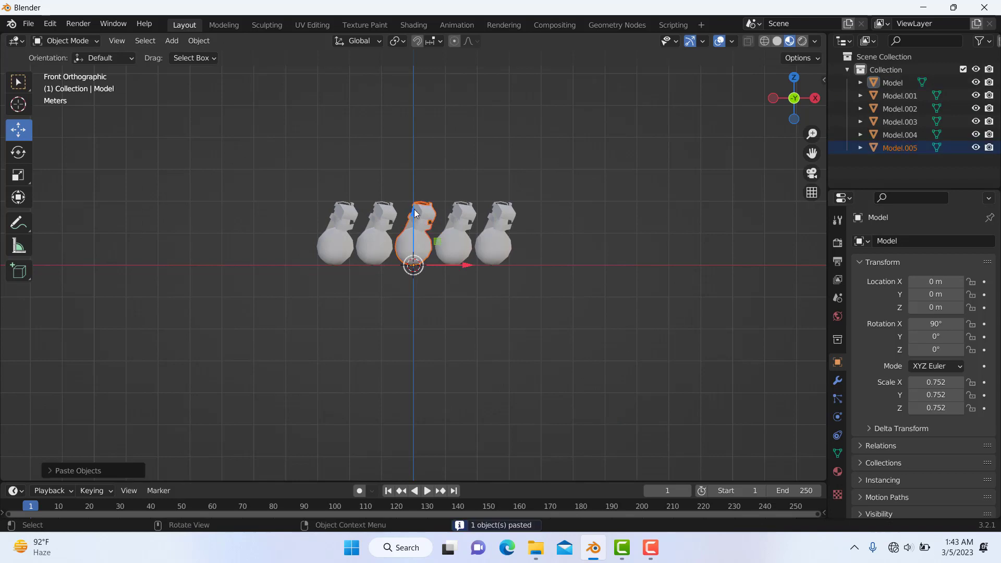
key("g")
left_click(402, 153)
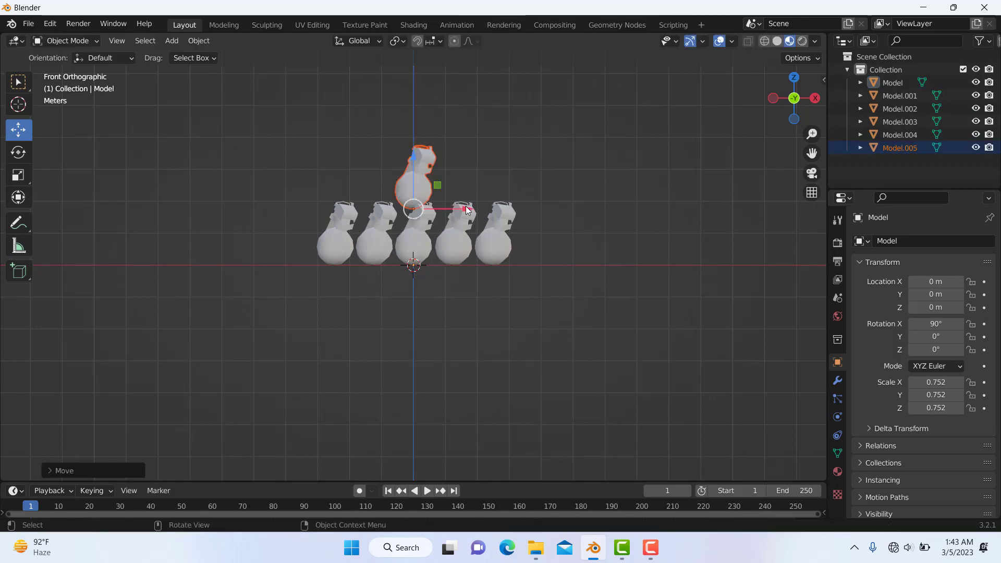
key("g")
left_click(412, 162)
Fill the second row with three more grenade copies, two to the right of the first and one at the left end.
left_click(460, 210)
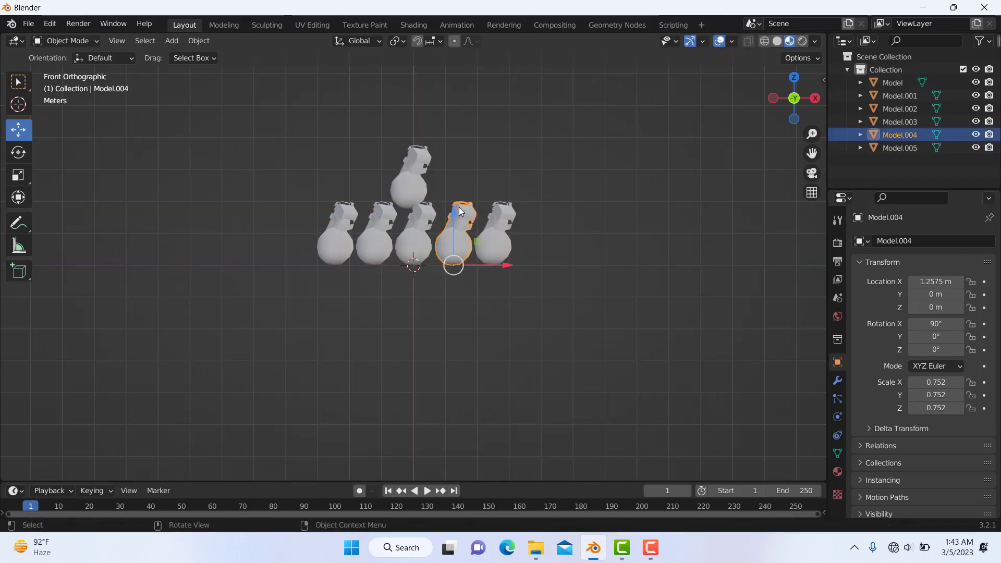
left_click(418, 191)
key("ctrl+v")
key("g")
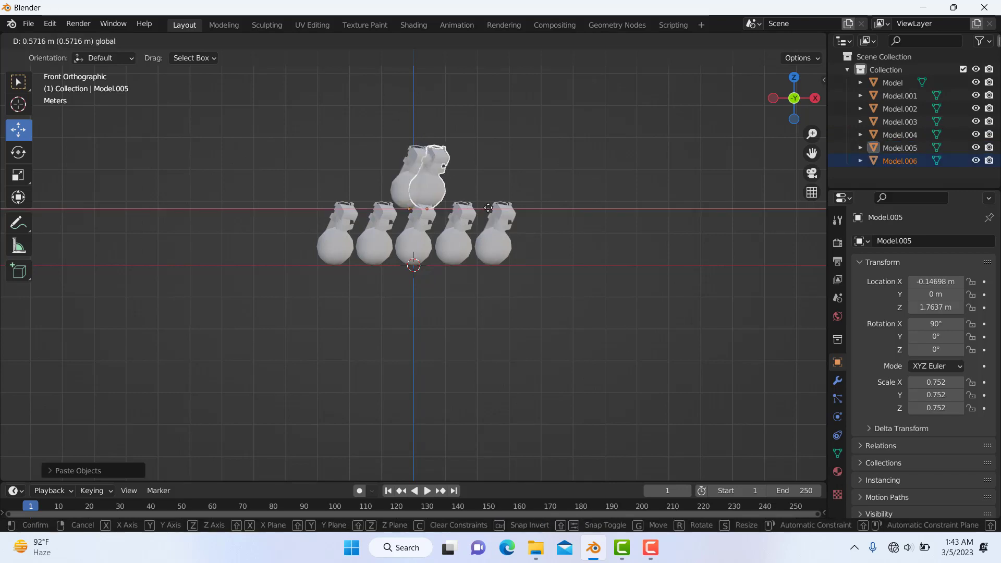
left_click(506, 207)
key("ctrl+v")
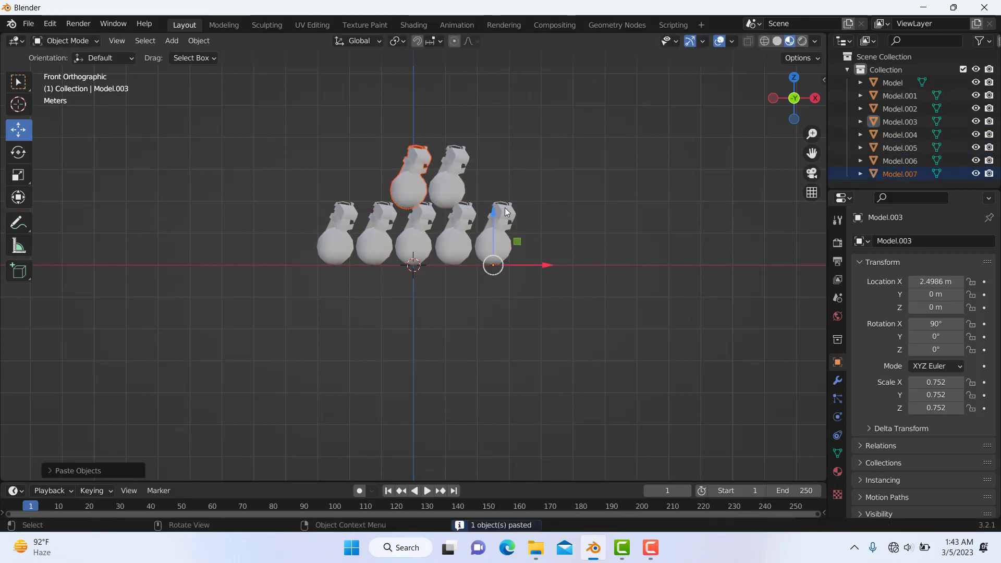
key("g")
left_click(624, 258)
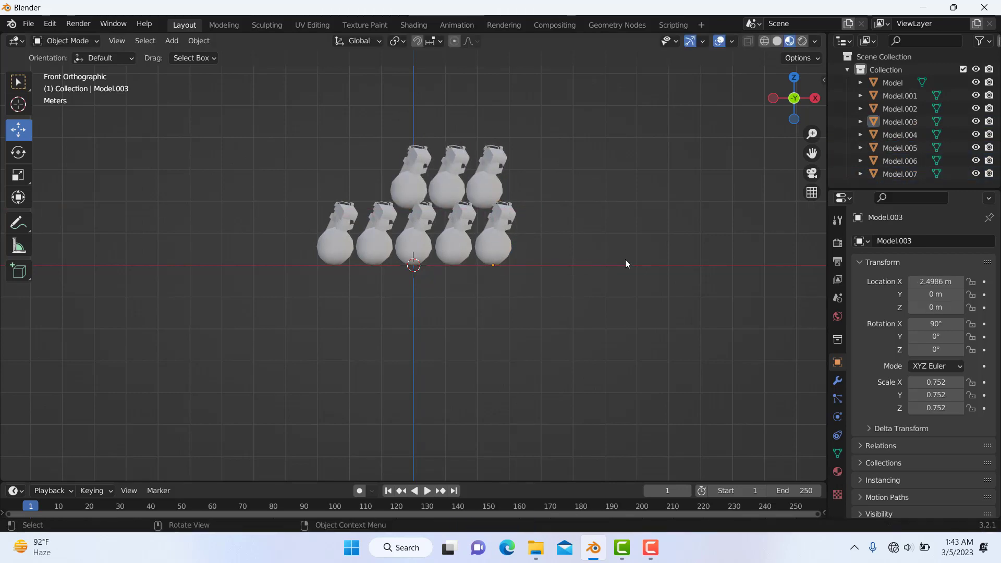
key("ctrl+v")
key("g")
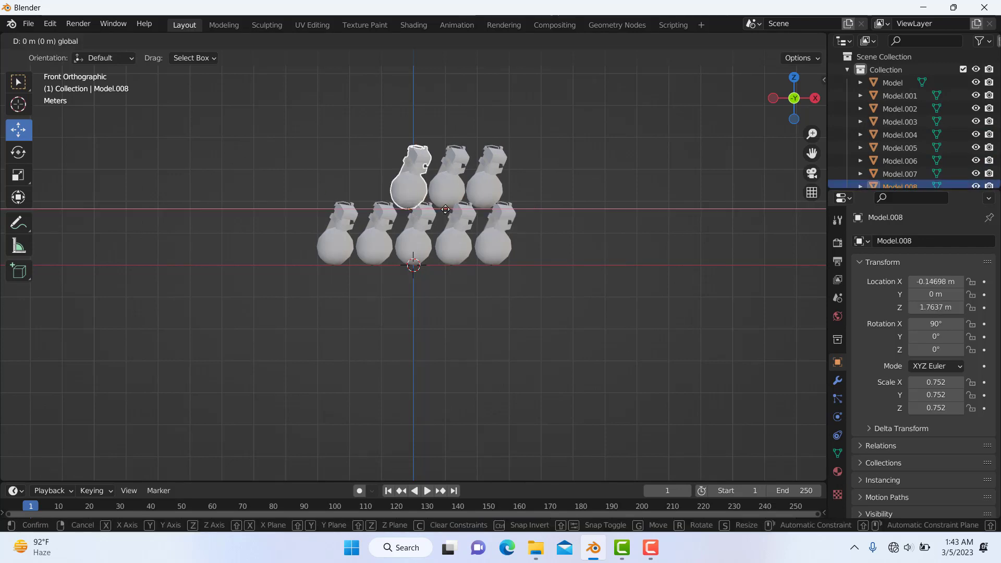
Build a third row of three grenade copies above the second row, at about Z 3.58 m.
left_click(420, 206)
key("ctrl+v")
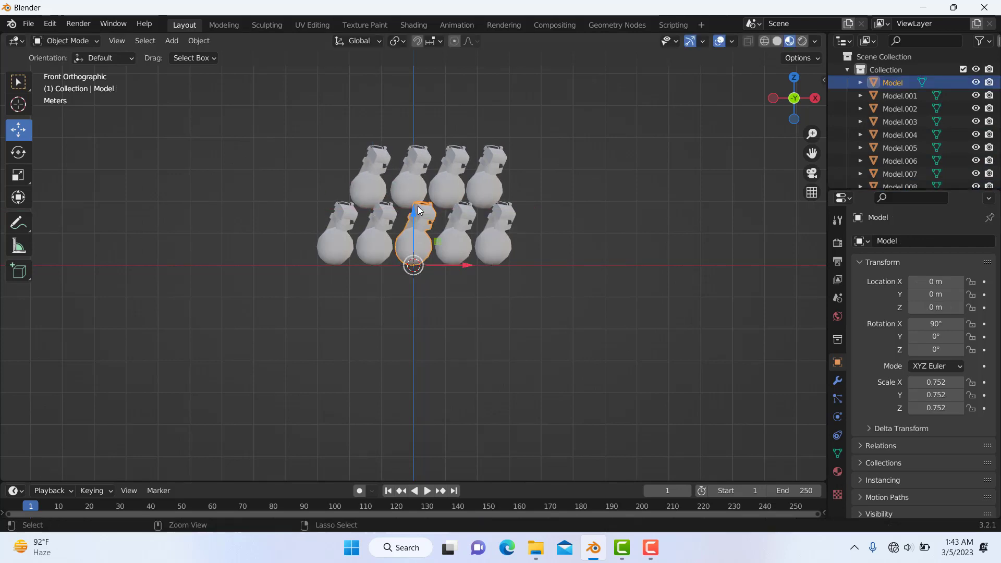
key("g")
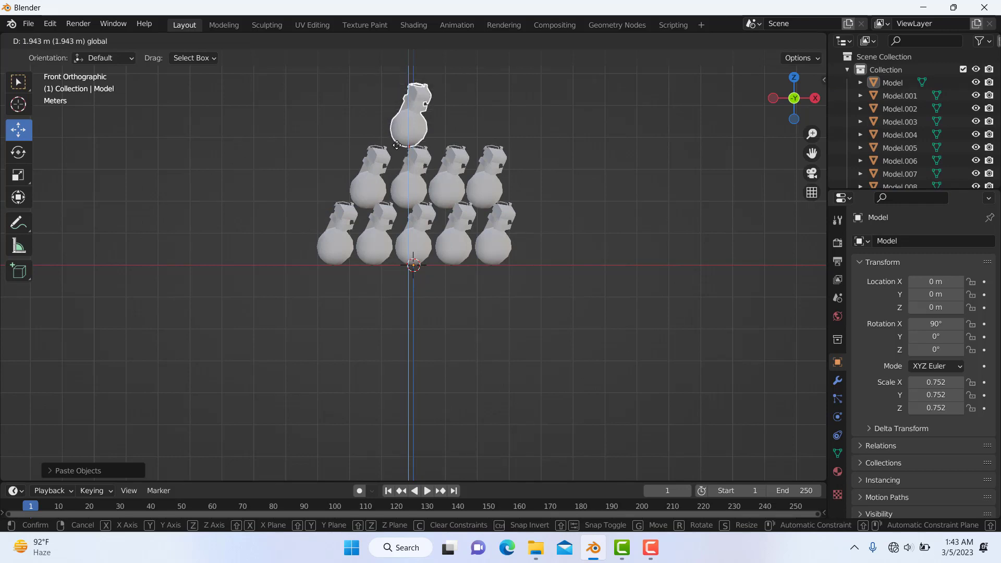
left_click(410, 145)
left_click_drag(464, 152, 496, 153)
key("ctrl+c")
left_click(497, 154)
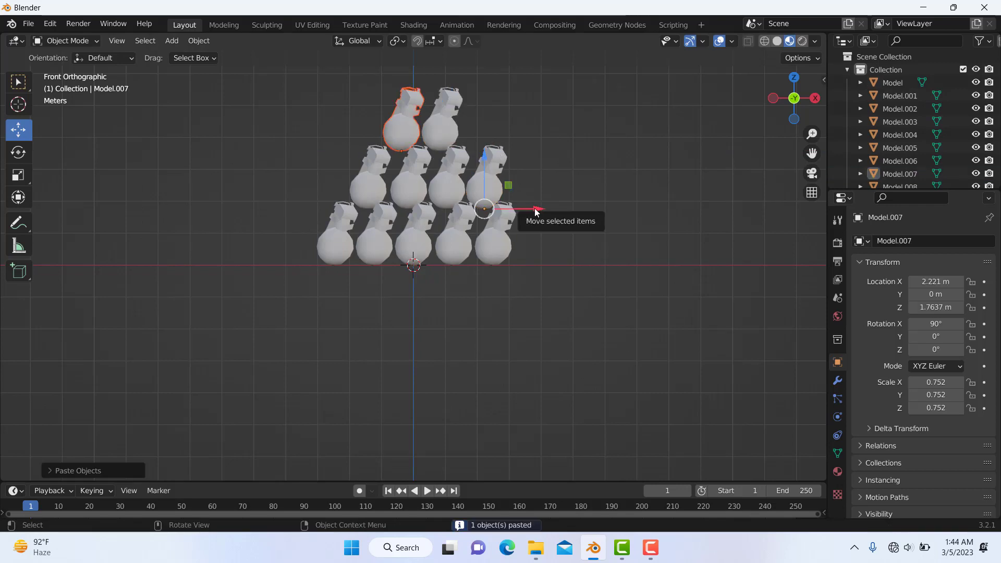
left_click_drag(537, 208, 616, 209)
Add a fourth row of two grenade copies side by side, centred above the gaps of the third row.
middle_click_drag(465, 137, 462, 216, "shift")
left_click(440, 198)
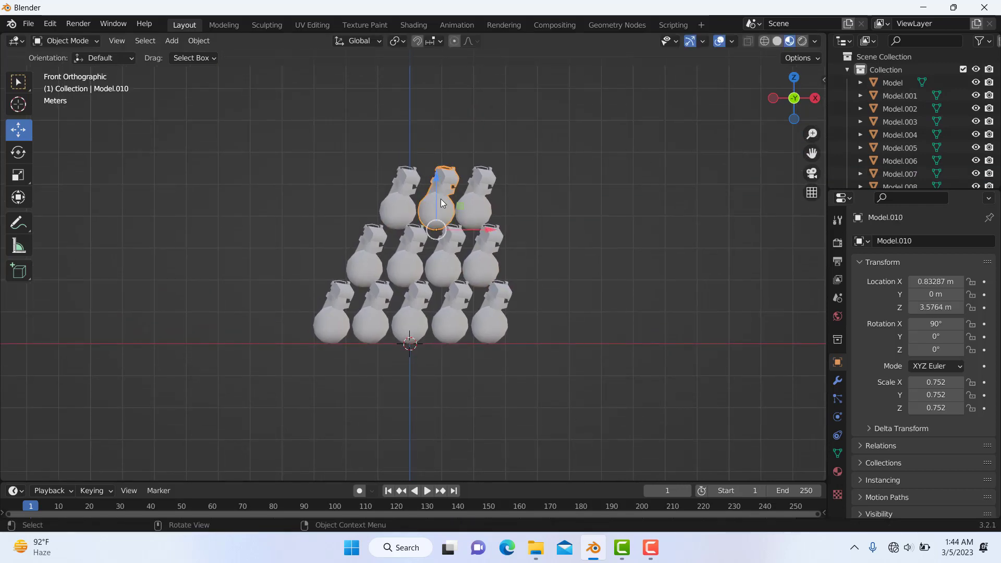
key("ctrl+v")
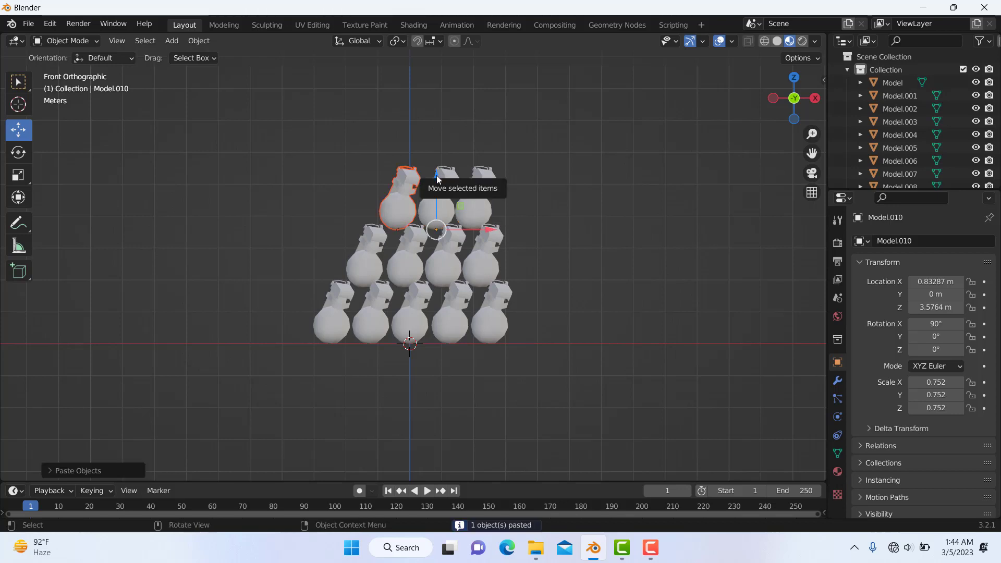
left_click_drag(437, 179, 484, 177)
left_click_drag(437, 128, 468, 113)
key("ctrl+v")
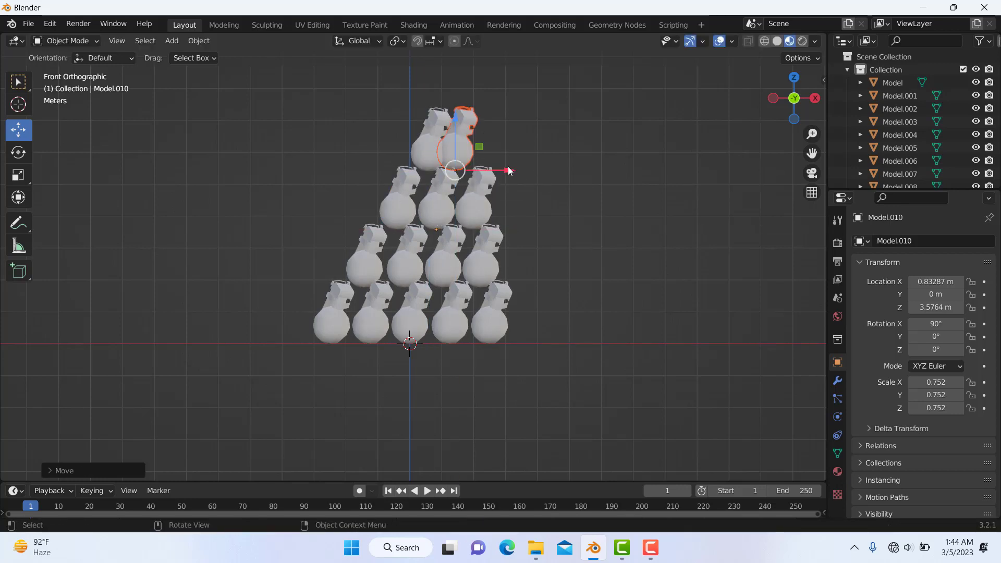
left_click_drag(508, 171, 524, 171)
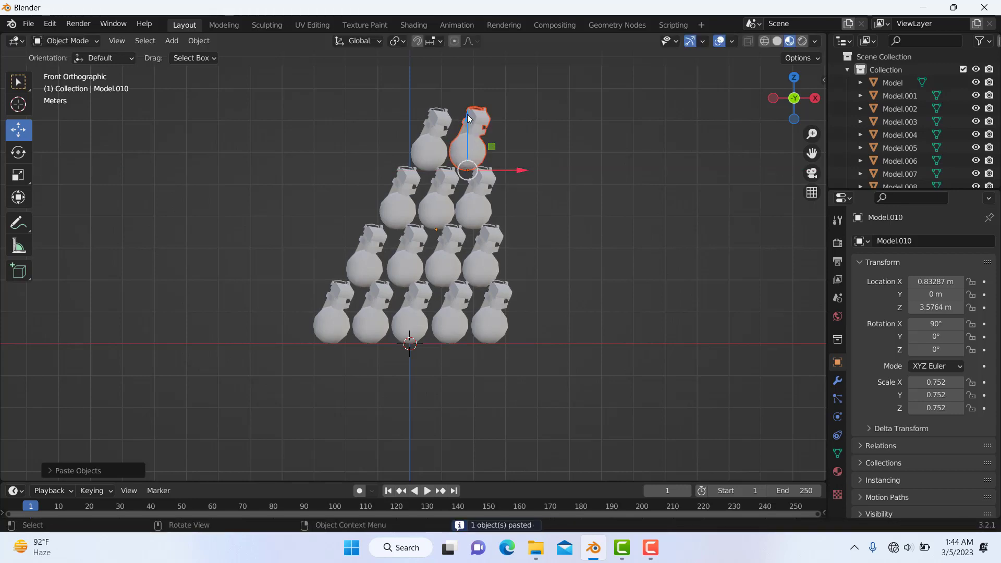
Place a single grenade copy at the top of the pyramid, at about X 1.57 m and Z 7.19 m.
left_click_drag(467, 118, 468, 58)
left_click_drag(526, 110, 506, 111)
middle_click_drag(507, 111, 505, 156, "shift")
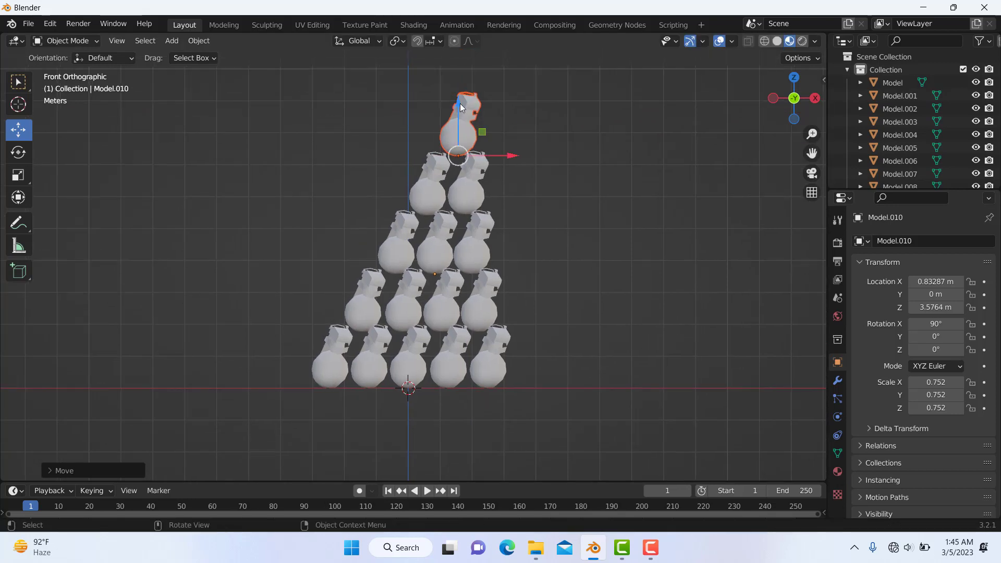
scroll(514, 290, "down", 1)
Paste another grenade copy and place it apart on the pyramid's left side, between the heights of the third and fourth rows.
key("ctrl+v")
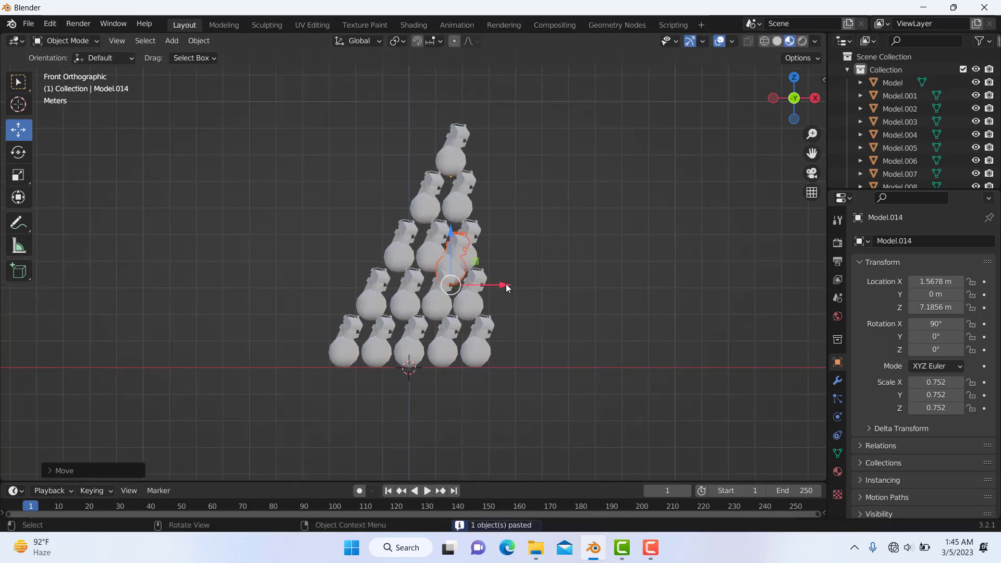
left_click_drag(507, 286, 403, 269)
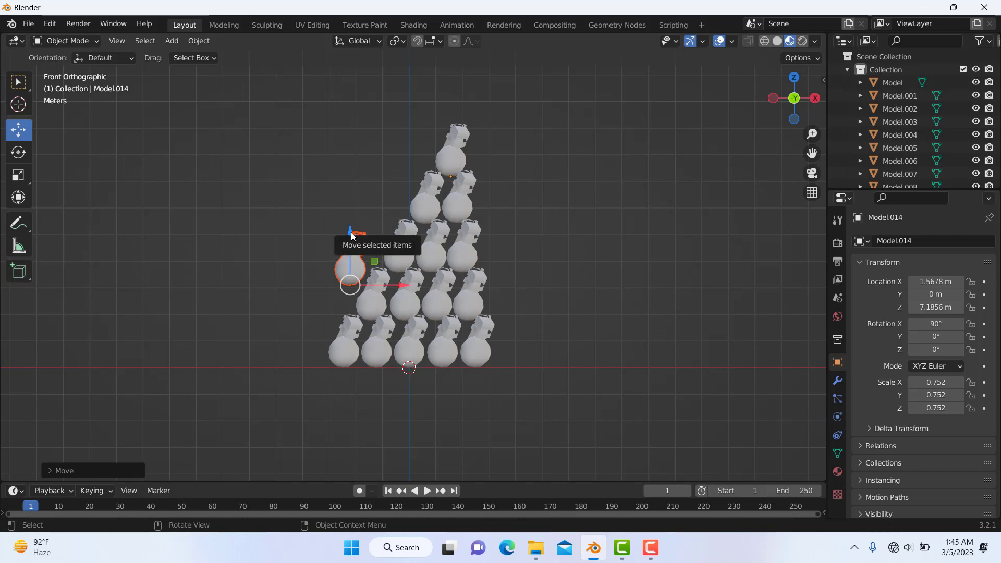
left_click_drag(353, 239, 422, 244)
key("r")
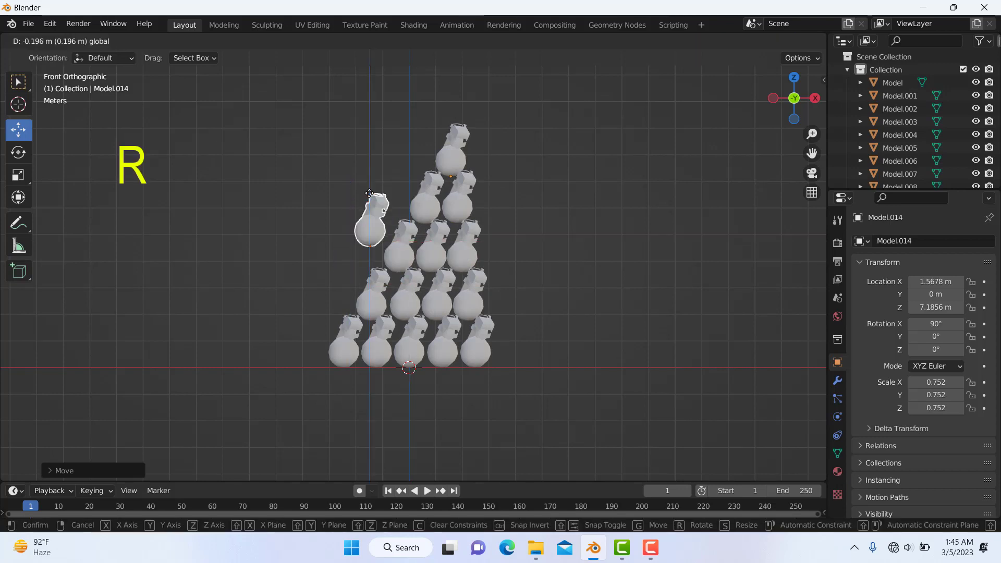
right_click(478, 189)
left_click(510, 191)
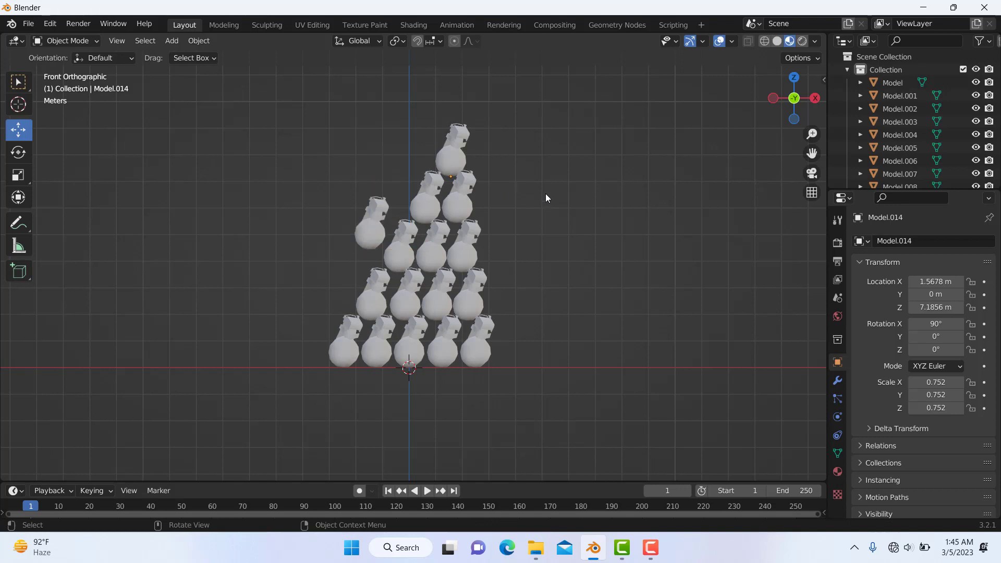
Switch to the Shading workspace and face the grenade pyramid from the front.
left_click(413, 25)
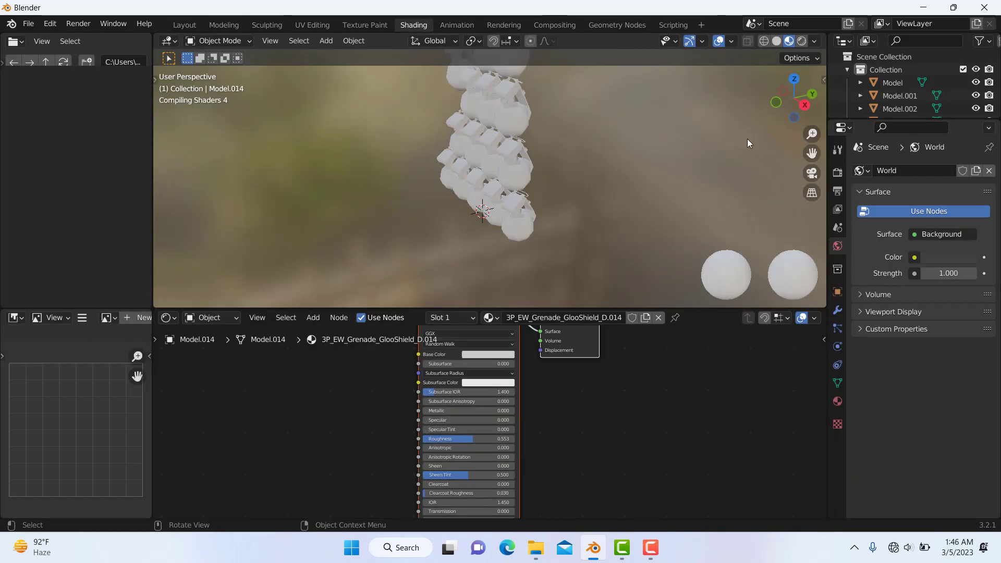
left_click_drag(805, 119, 793, 96)
left_click_drag(812, 152, 811, 153)
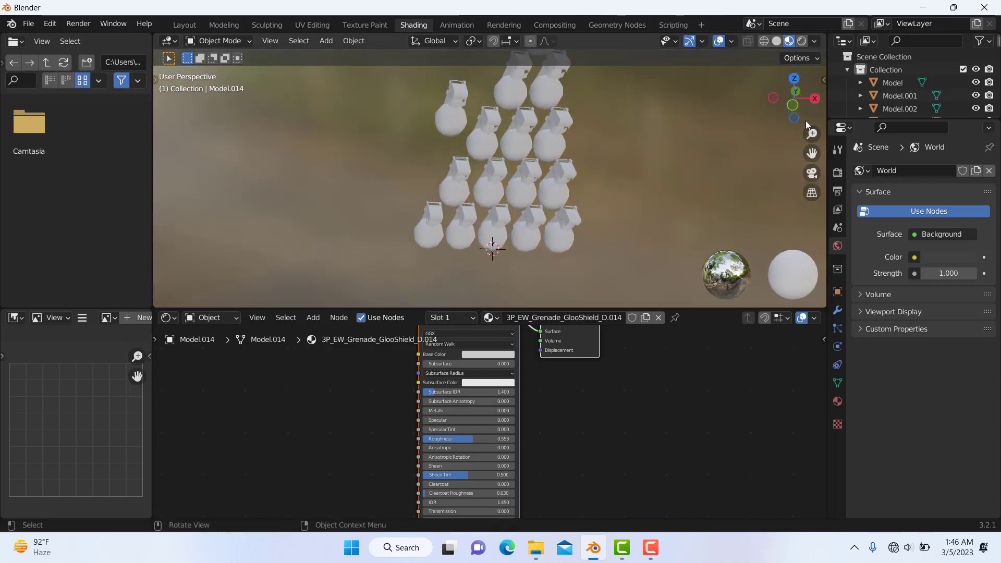
left_click_drag(808, 111, 798, 193)
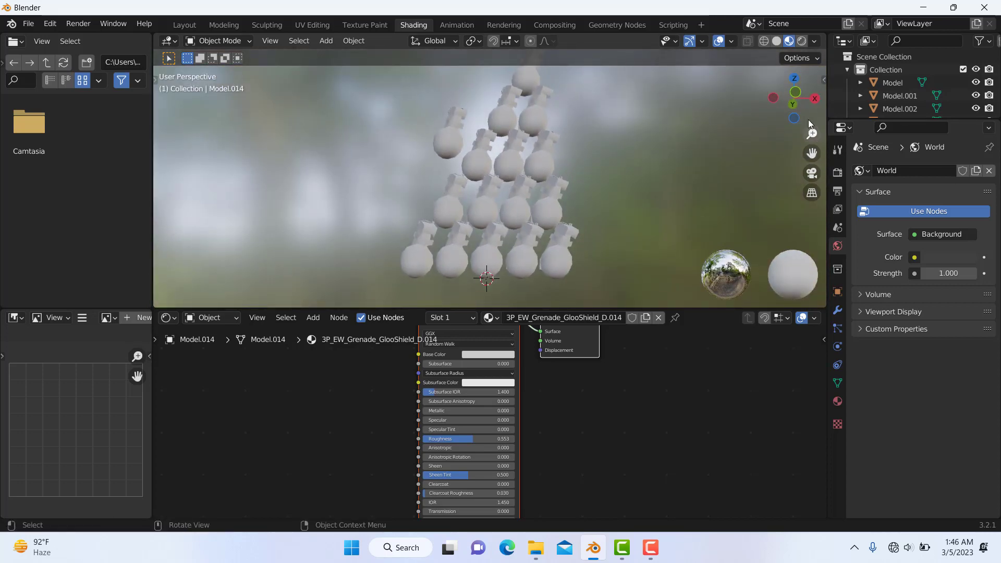
left_click_drag(806, 115, 806, 130)
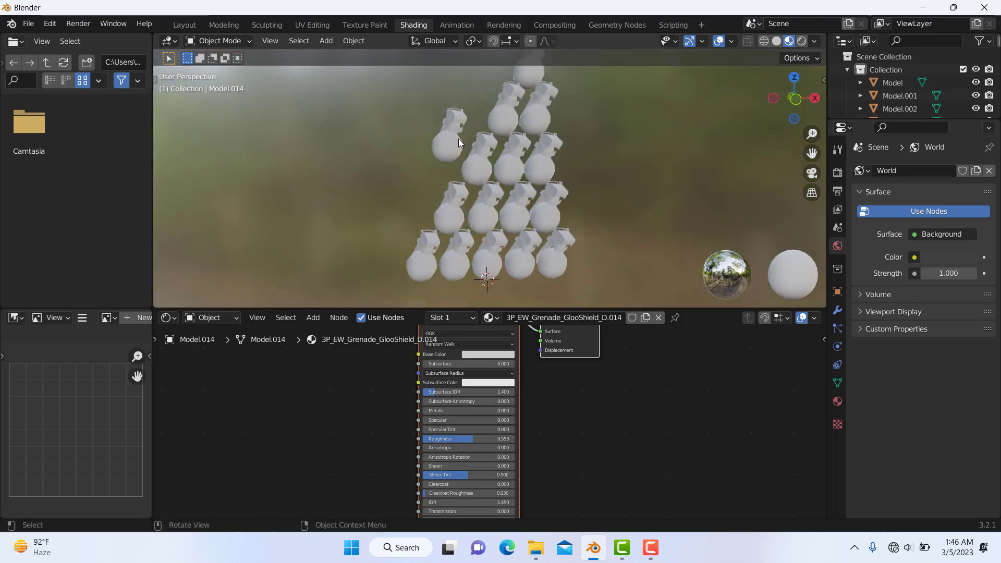
Add Grenade.png from the Grenade folder in File Explorer to the detached grenade's material and link its Color to Base Color.
left_click(458, 138)
left_click_drag(821, 402, 821, 341)
left_click(535, 556)
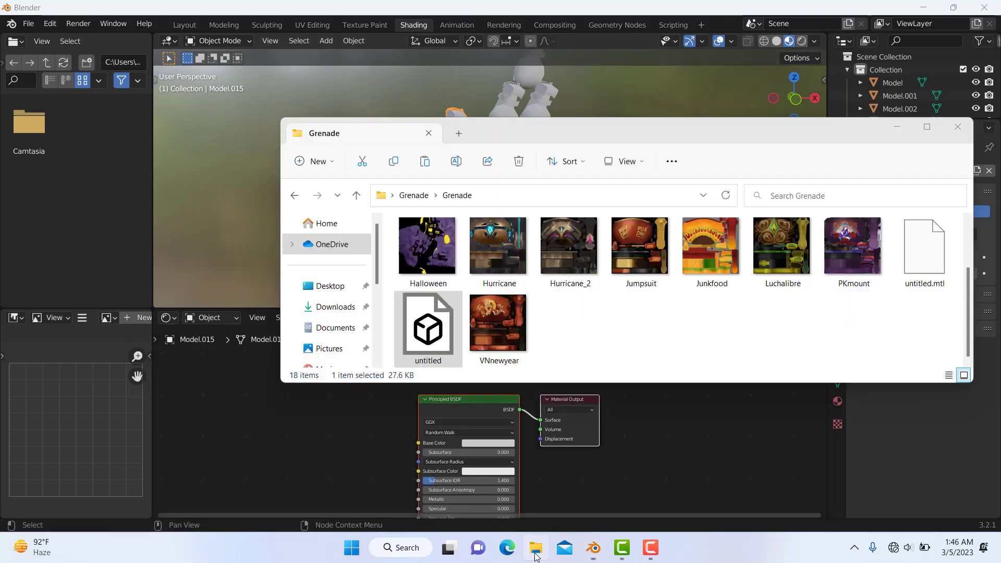
scroll(609, 287, "up", 2)
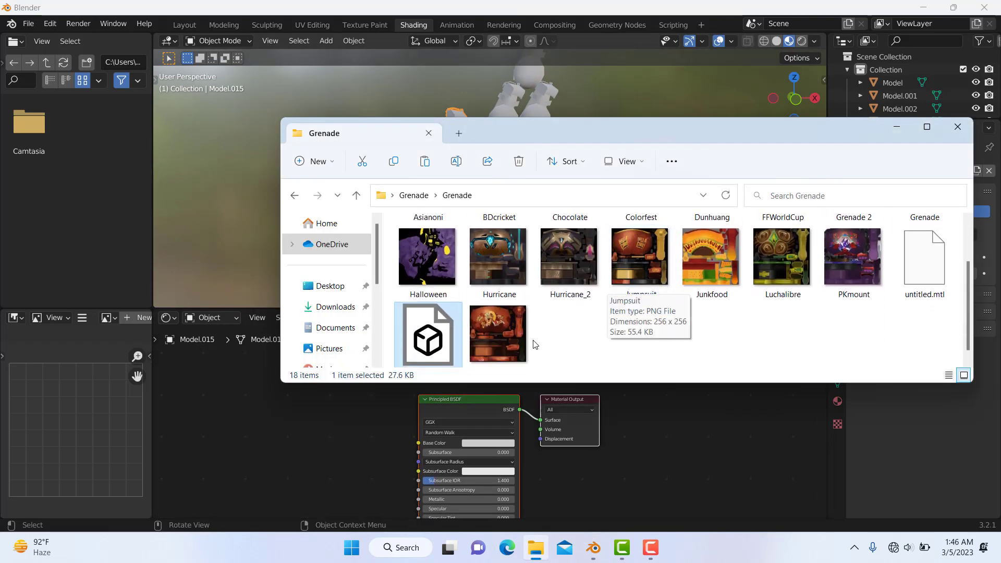
scroll(547, 339, "up", 2)
left_click_drag(920, 244, 305, 420)
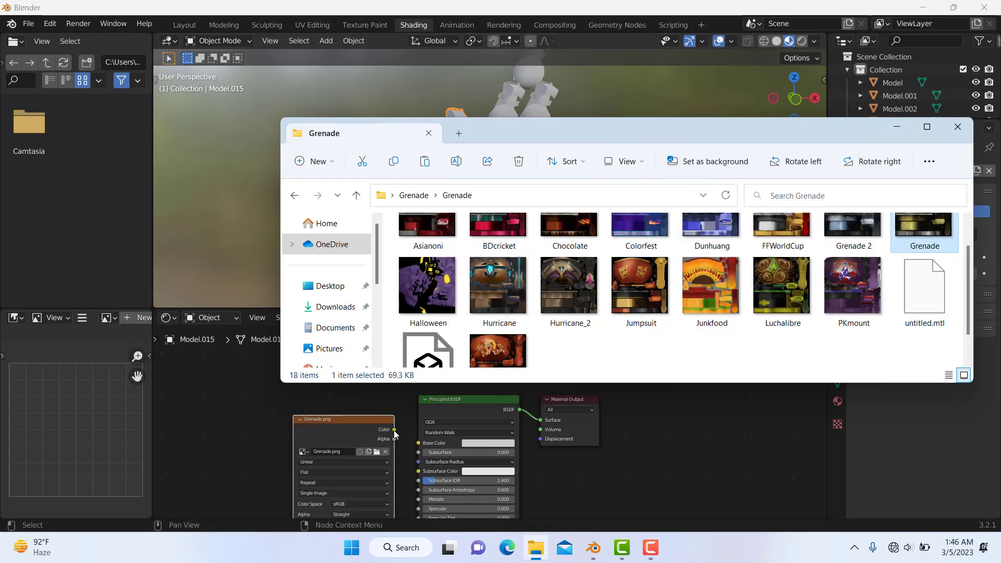
left_click_drag(393, 430, 421, 444)
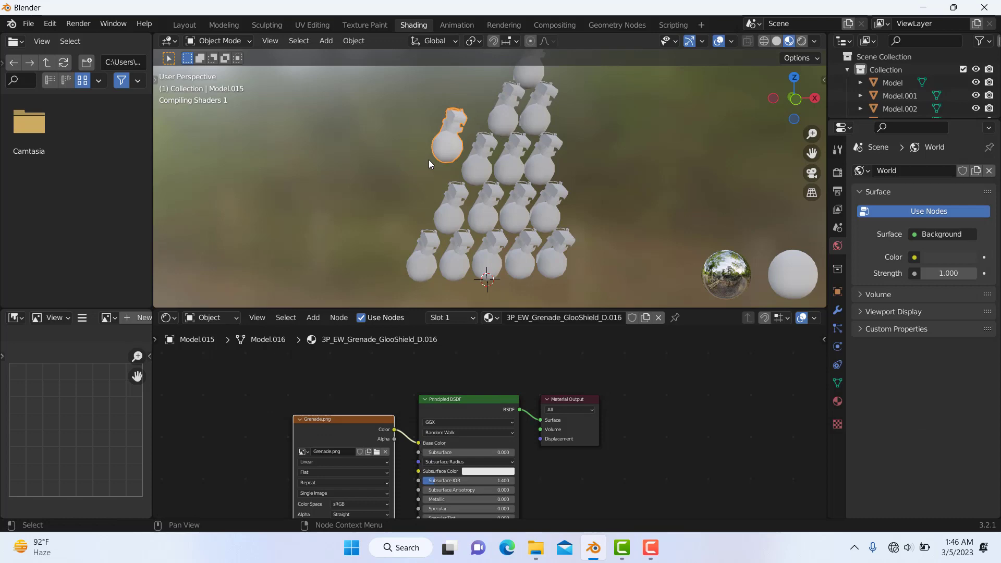
Texture the leftmost bottom-row grenade with Asianoni.png from the folder, linking its Color to Base Color.
left_click(424, 249)
left_click(535, 547)
scroll(423, 241, "up", 1)
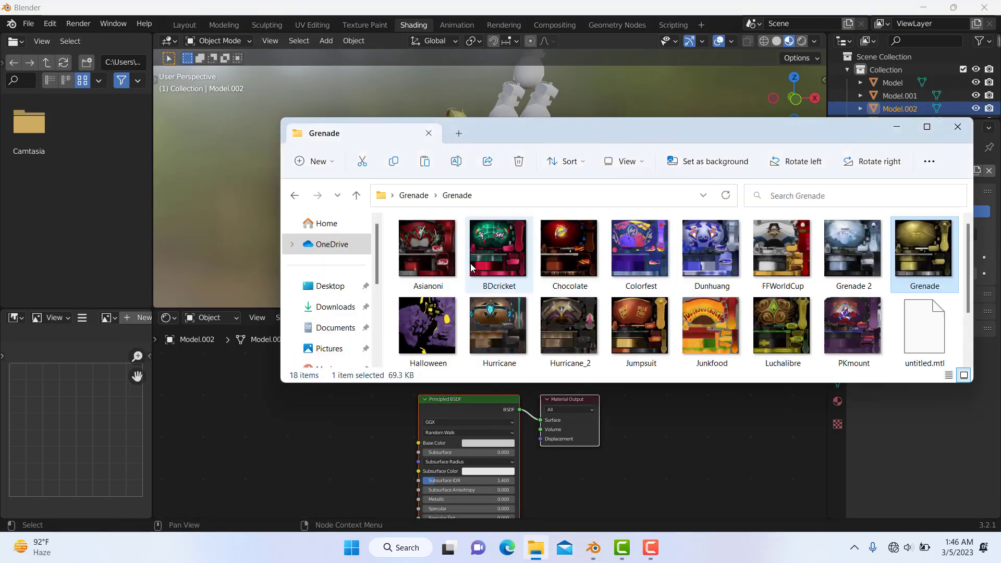
left_click_drag(425, 241, 325, 411)
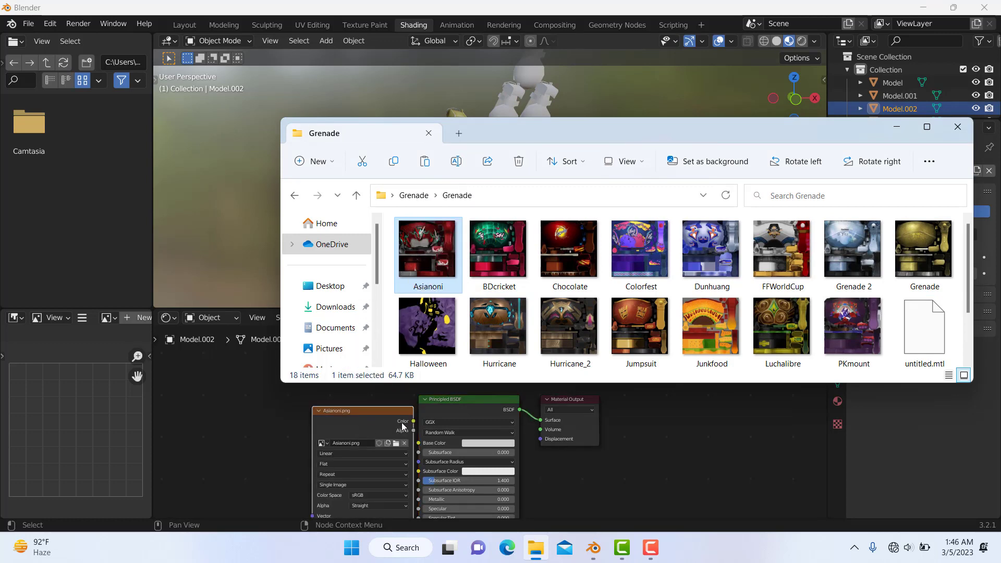
left_click(409, 420)
left_click_drag(411, 421, 418, 442)
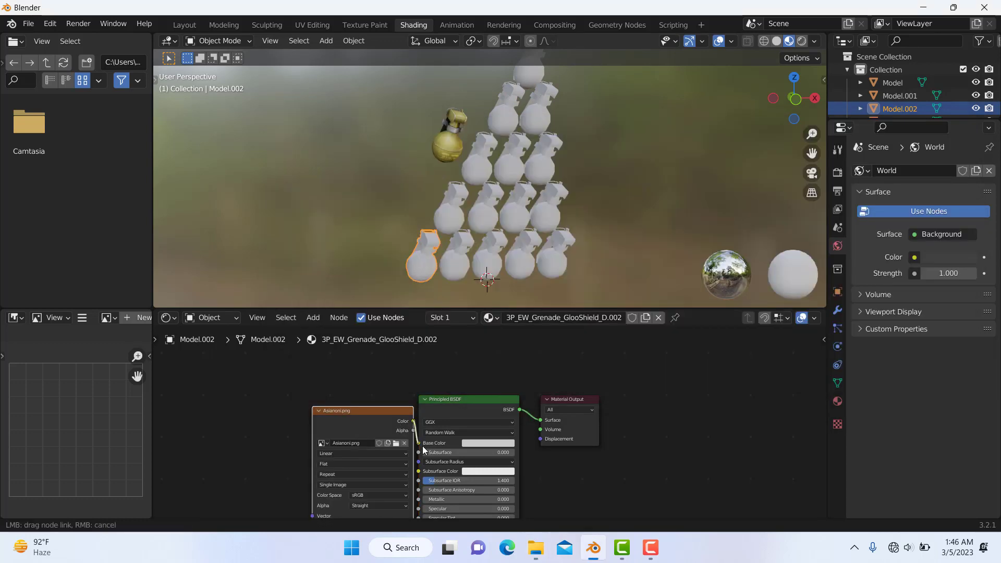
Texture the second bottom-row grenade from the left with BDcricket.png through the material's Base Color.
left_click(451, 271)
left_click(536, 548)
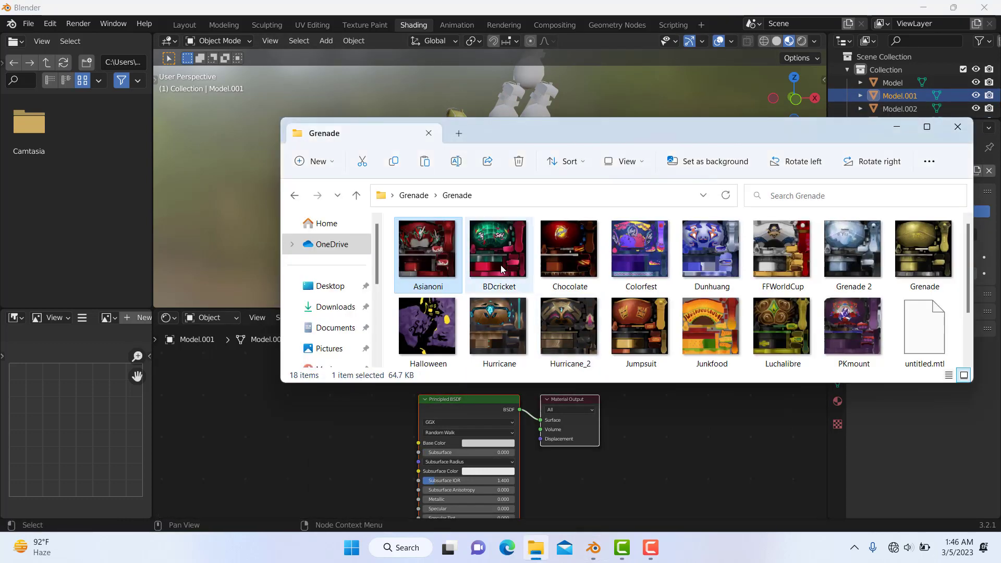
left_click_drag(501, 269, 419, 442)
Add Chocolate.png to the middle bottom-row grenade's material and link its Color to Base Color.
left_click(488, 259)
left_click(534, 545)
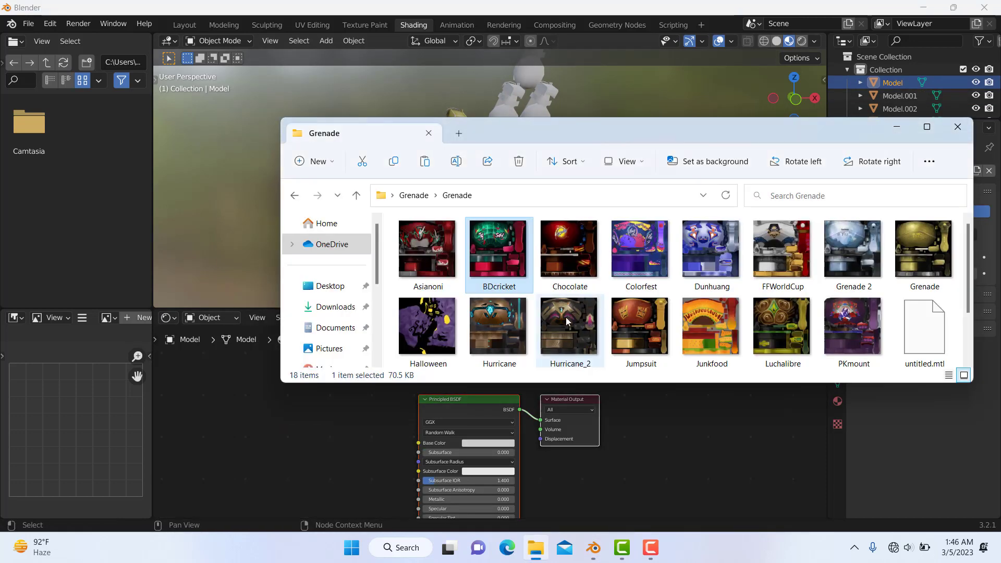
left_click_drag(569, 249, 334, 423)
left_click(405, 438)
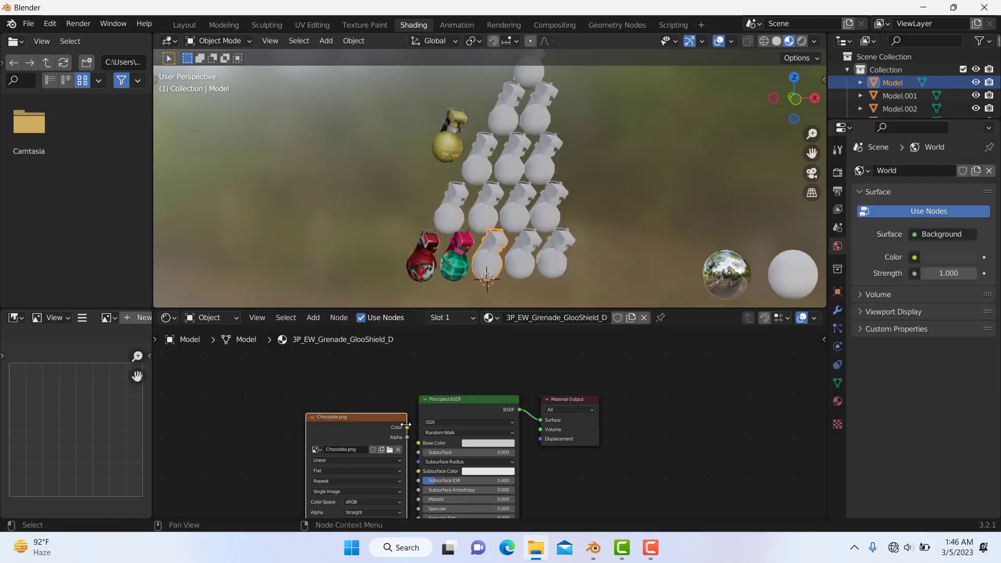
left_click_drag(407, 428, 420, 442)
Add Colorfest.png to the fourth bottom-row grenade's material and connect its Color to Base Color.
left_click(519, 261)
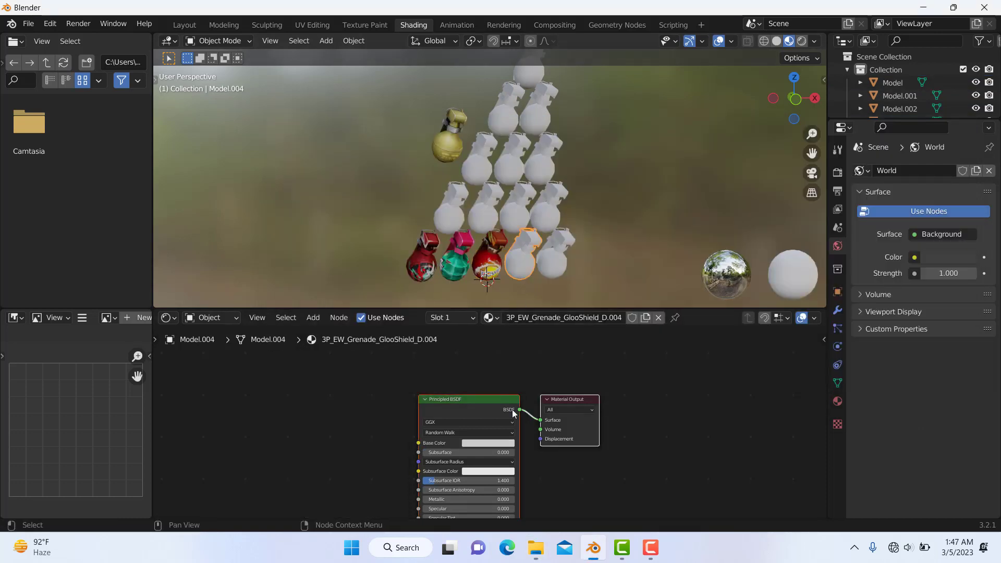
left_click(537, 546)
left_click_drag(640, 250, 319, 418)
left_click(410, 426)
left_click_drag(407, 427, 418, 443)
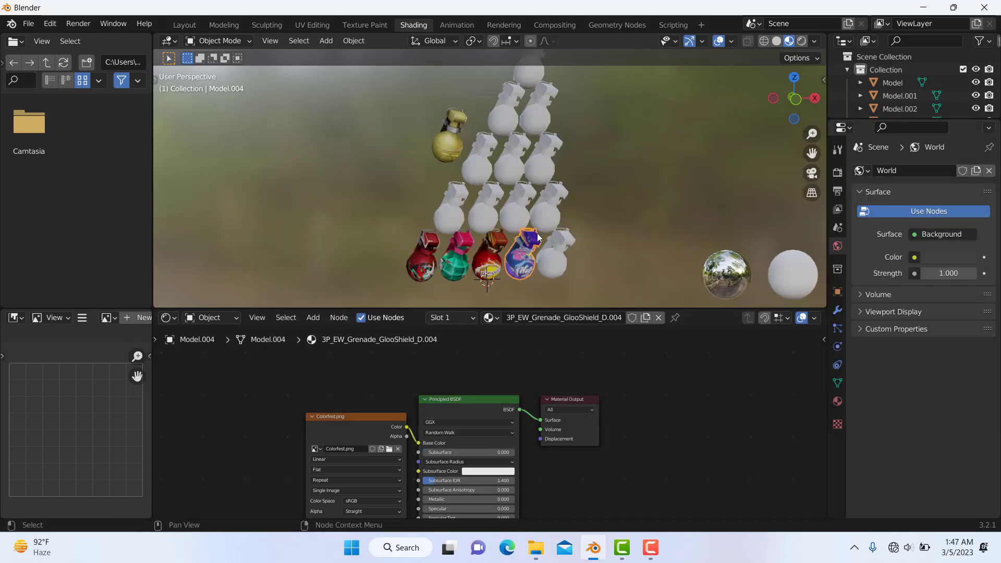
Texture the rightmost bottom-row grenade with Dunhuang.png, connecting its Color to Base Color.
left_click(553, 249)
left_click(536, 548)
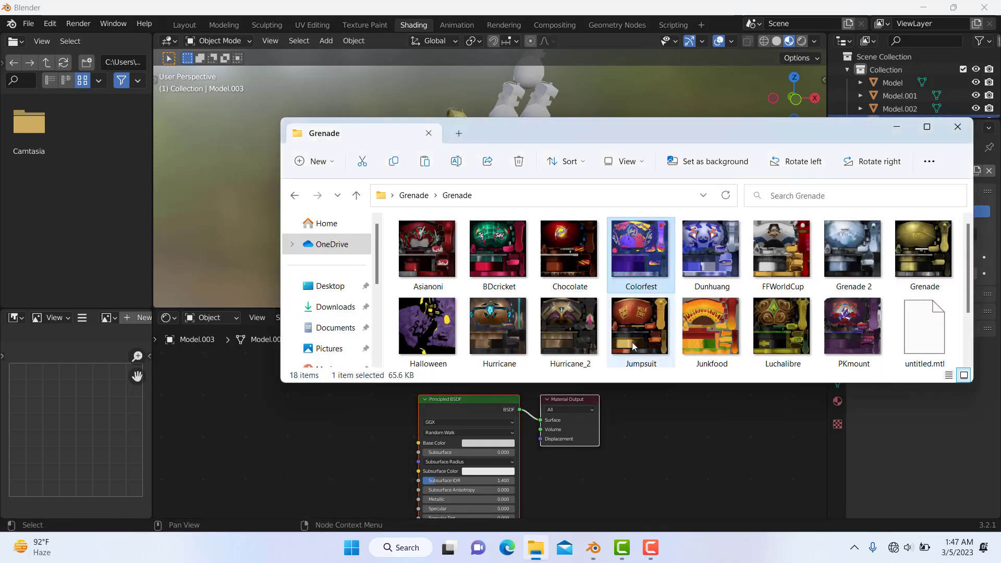
left_click_drag(693, 253, 315, 431)
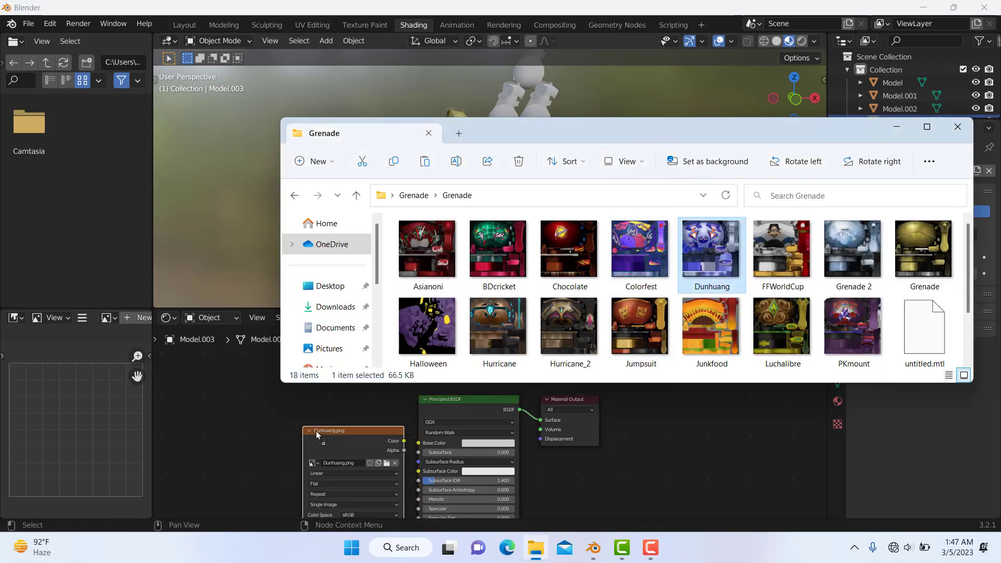
left_click(398, 441)
left_click_drag(398, 441, 427, 443)
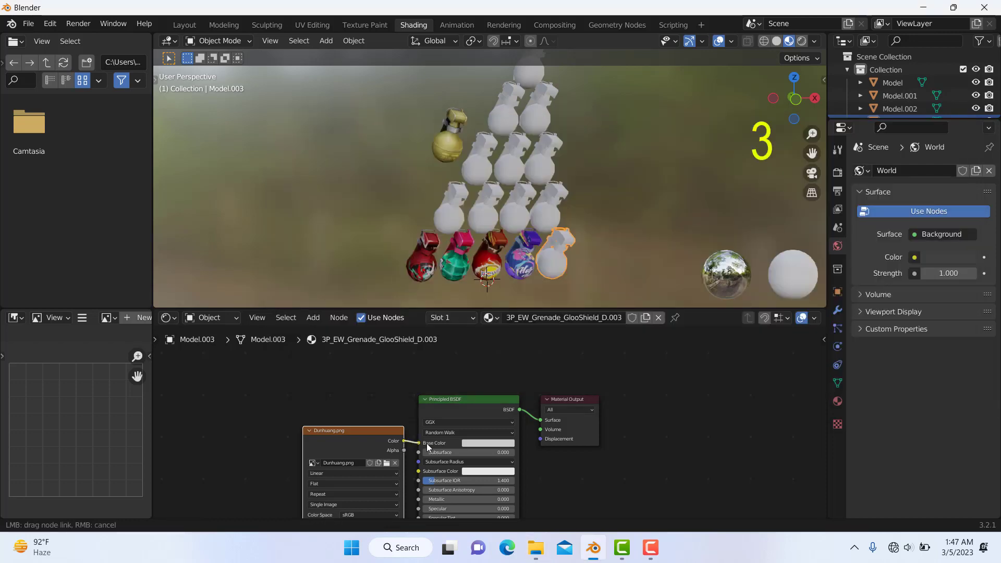
Texture the leftmost second-row grenade with the FFWorldCup image through the material's Base Color.
left_click(441, 221)
left_click(535, 548)
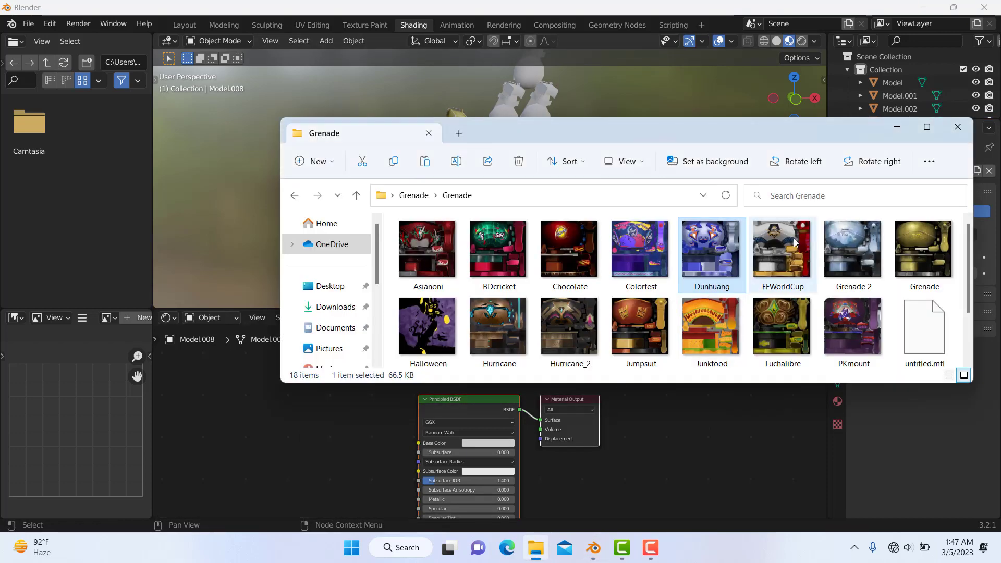
left_click_drag(758, 263, 418, 442)
Add the Grenade 2 image to the second grenade of the second row and link its Color to Base Color.
left_click(481, 218)
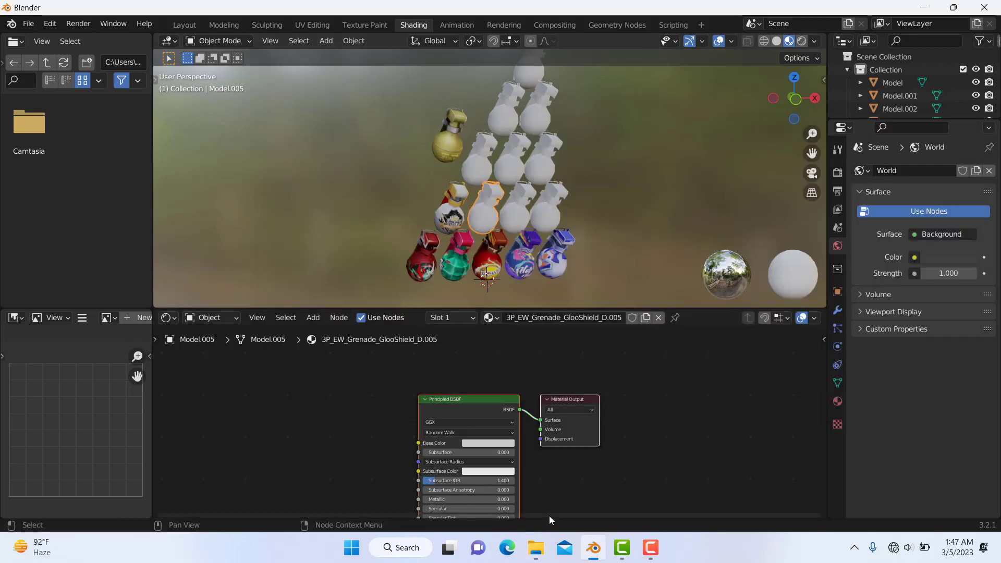
left_click(537, 547)
left_click_drag(842, 246, 297, 406)
left_click(371, 417)
left_click_drag(372, 419, 418, 443)
Add Halloween.png to the third grenade of the second row and link its Color to Base Color.
left_click(514, 227)
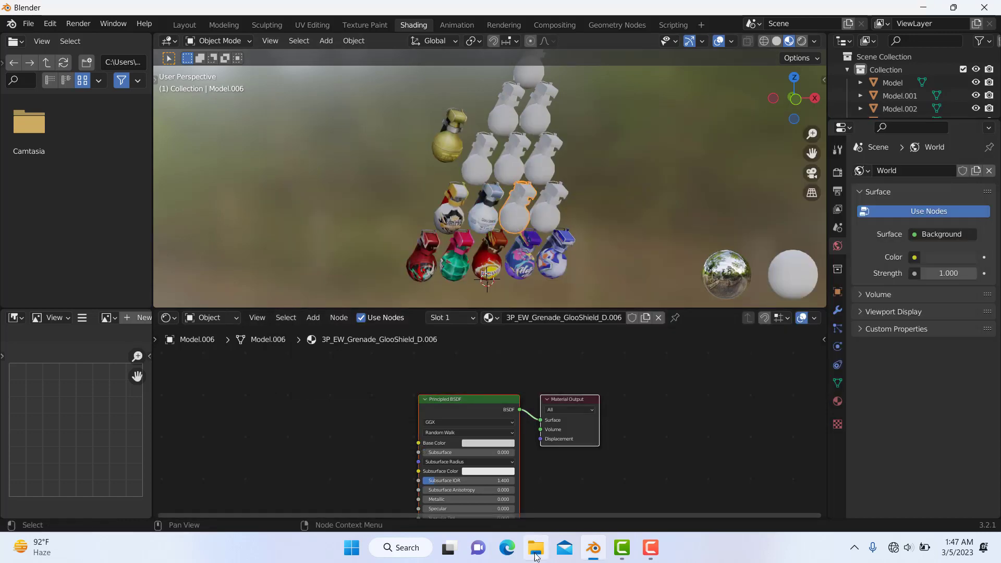
key("alt+Tab")
left_click(429, 319)
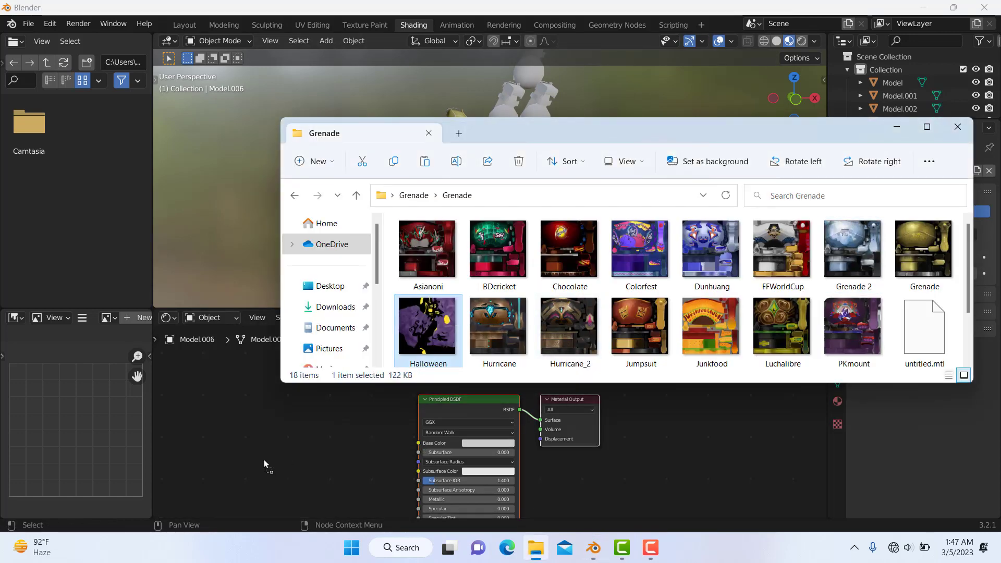
left_click_drag(264, 459, 290, 425)
left_click_drag(375, 439, 419, 442)
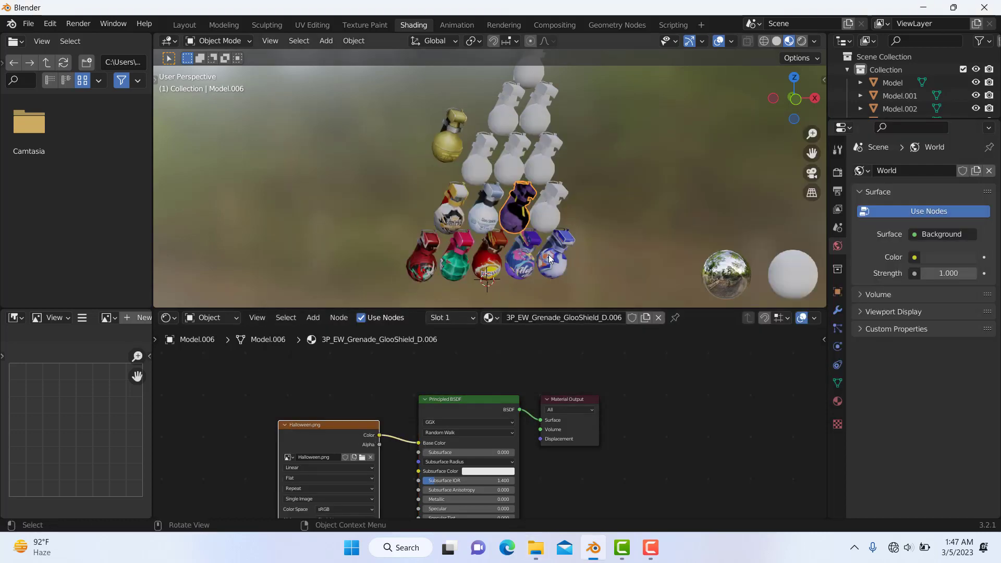
Texture the rightmost second-row grenade with Hurricane.png, linking its Color to Base Color.
left_click(546, 214)
left_click(535, 548)
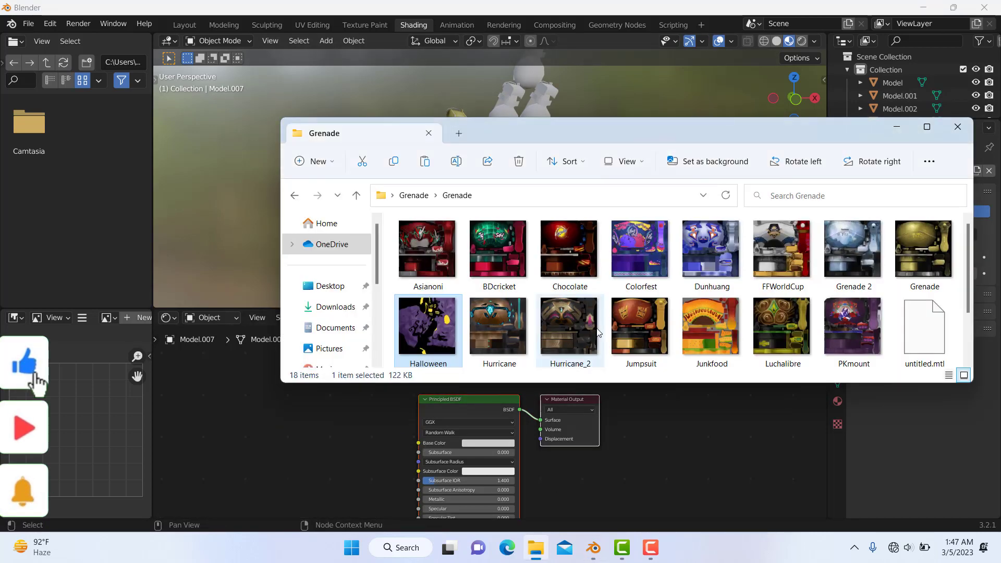
left_click_drag(488, 316, 294, 443)
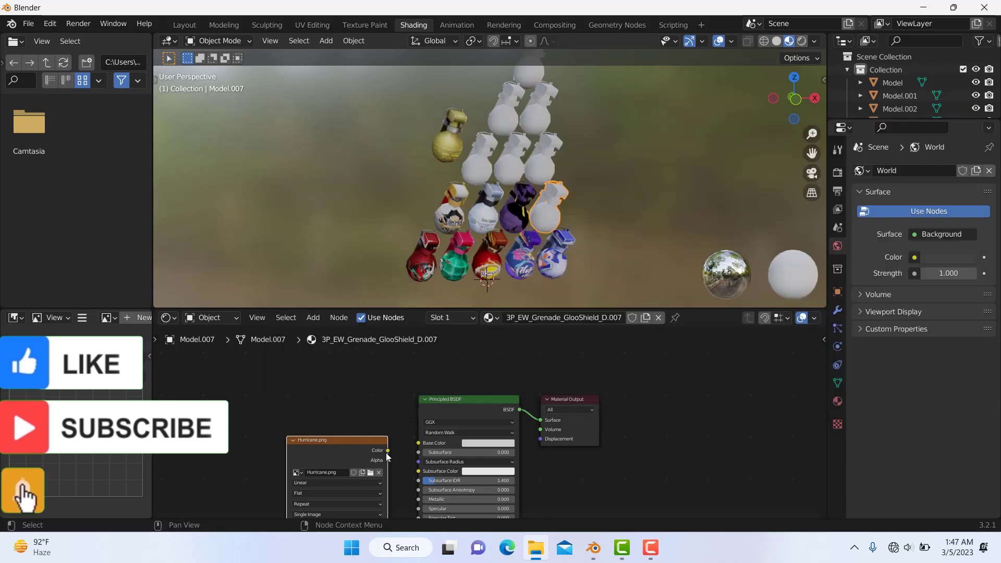
left_click_drag(387, 450, 422, 450)
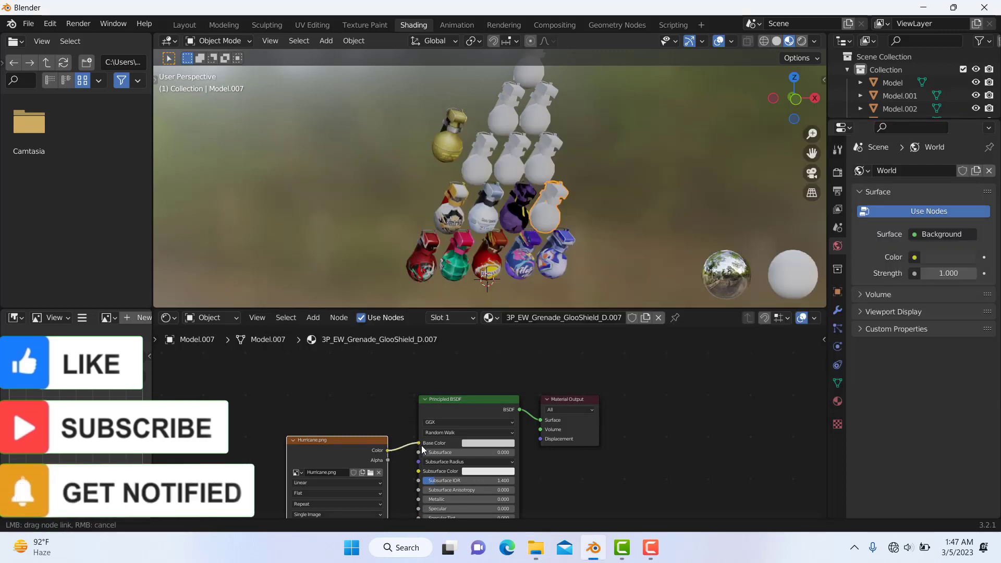
Add Hurricane_2.png to the leftmost third-row grenade's material and connect its Color to Base Color.
left_click(481, 170)
left_click(533, 545)
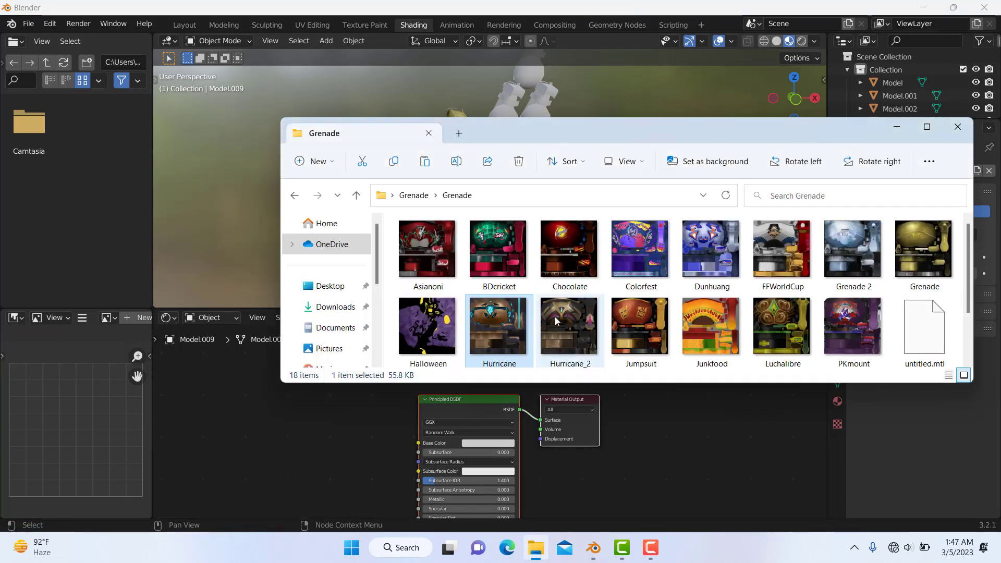
left_click_drag(562, 322, 321, 423)
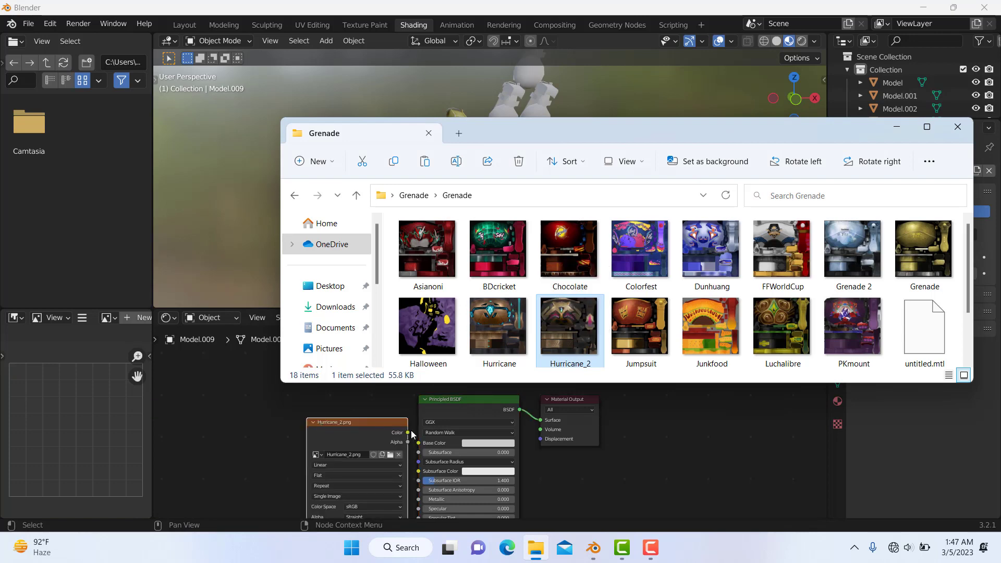
left_click(411, 433)
left_click_drag(420, 444, 419, 443)
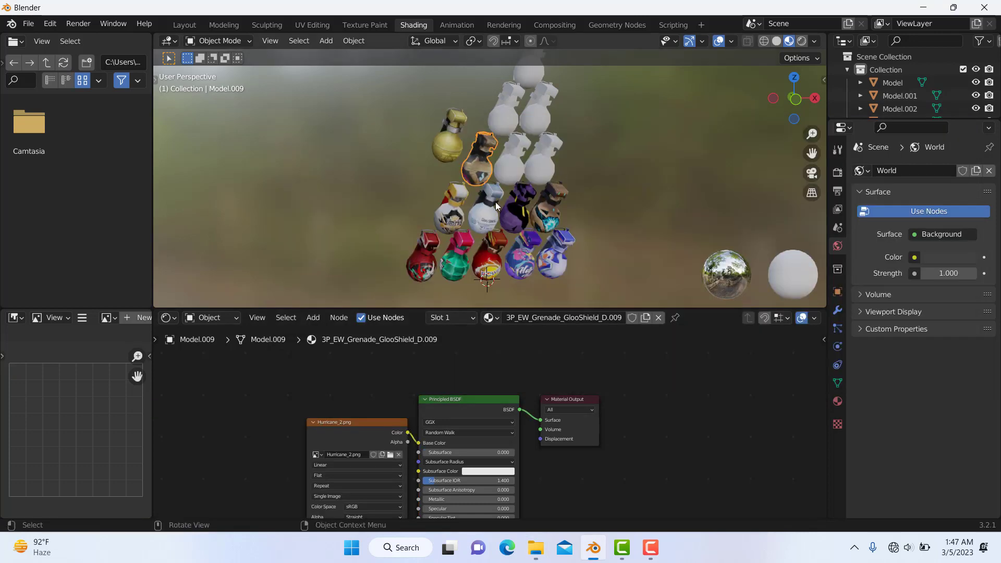
Add the Jumpsuit image to the middle third-row grenade's material and connect its Color to Base Color.
left_click(505, 164)
left_click(536, 557)
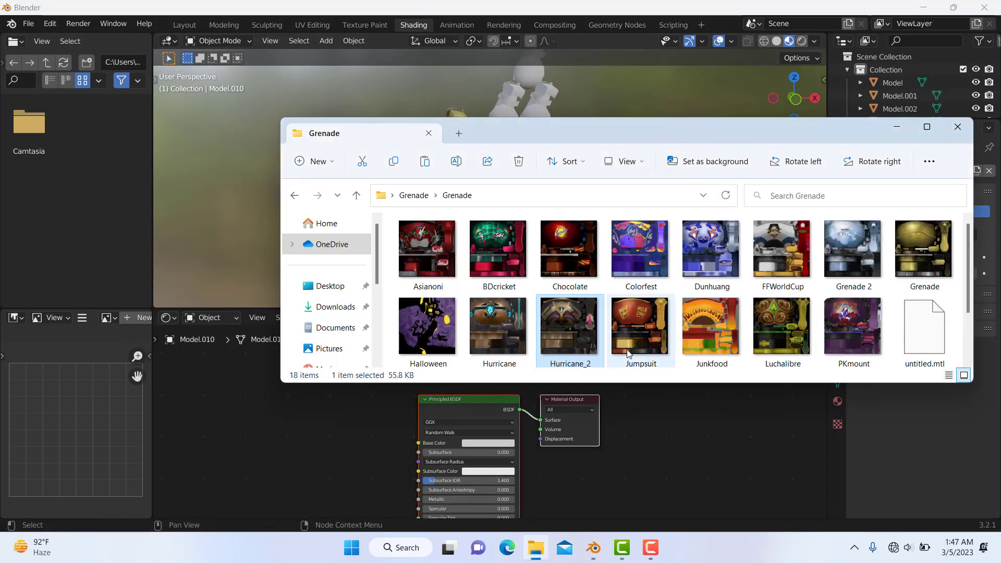
left_click_drag(624, 341, 419, 443)
left_click(385, 440)
Texture the rightmost third-row grenade with the Junkfood image, linking its Color to Base Color.
left_click(548, 166)
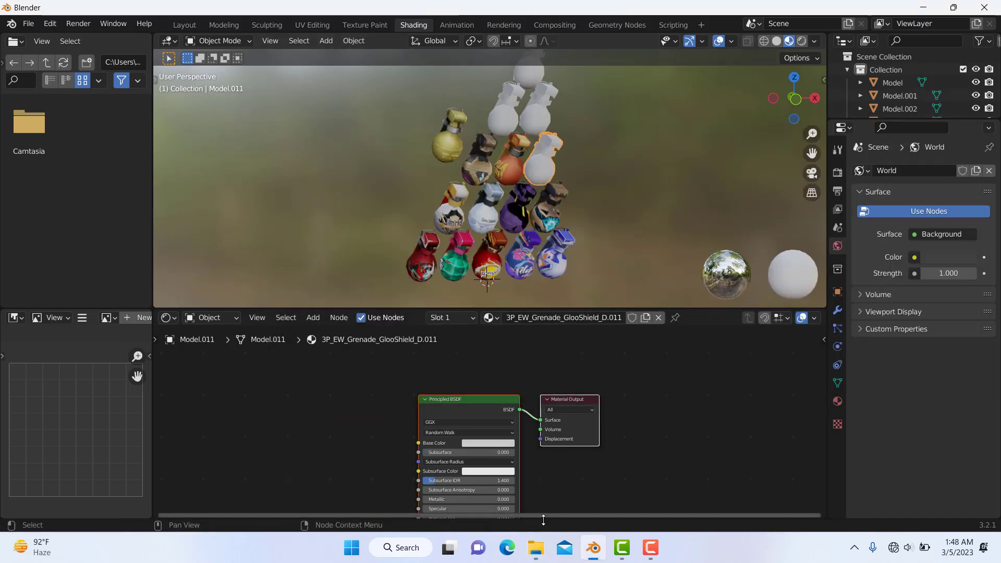
left_click(536, 548)
left_click_drag(702, 320, 419, 443)
left_click(376, 423)
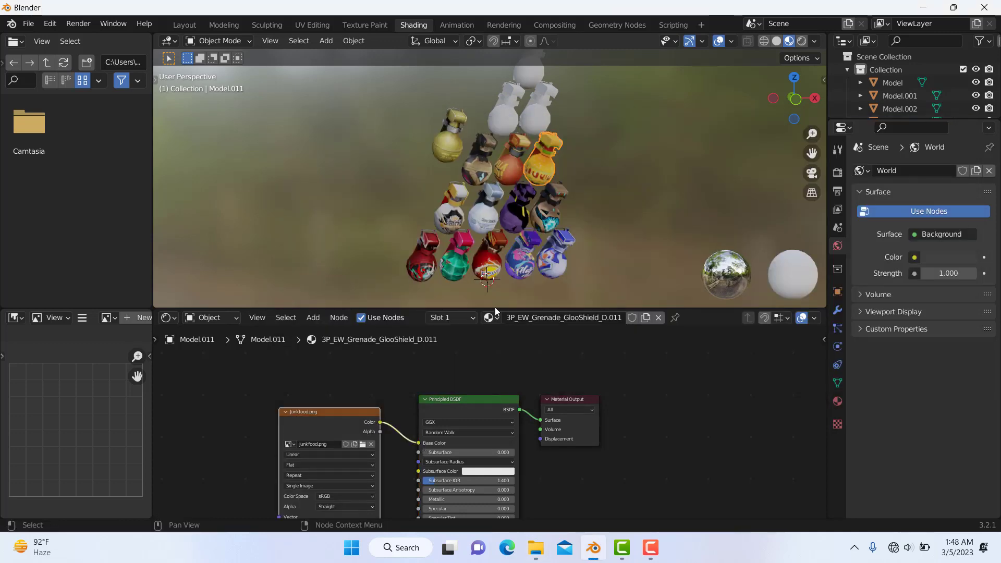
Add Luchalibre.png to the left fourth-row grenade's material and link its Color to Base Color.
left_click(509, 114)
left_click(535, 548)
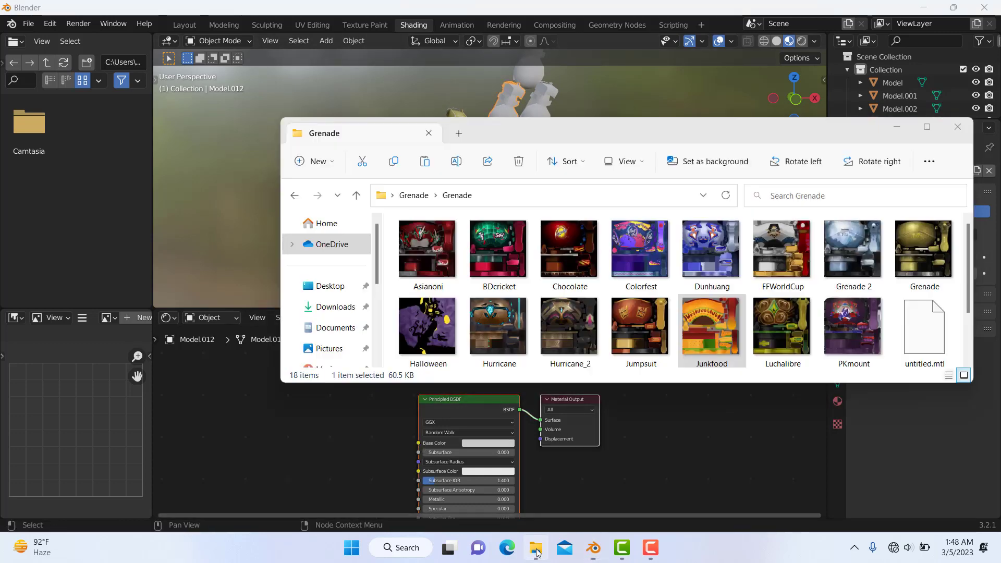
left_click_drag(777, 320, 309, 429)
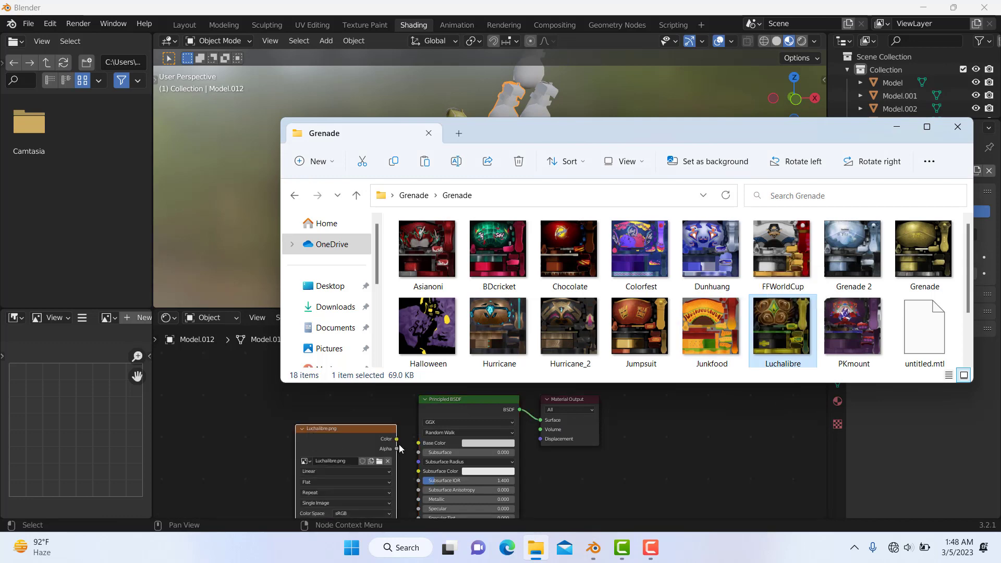
left_click_drag(398, 438, 420, 443)
Add the PKmount image to the right fourth-row grenade's material and connect its Color to Base Color.
left_click(546, 117)
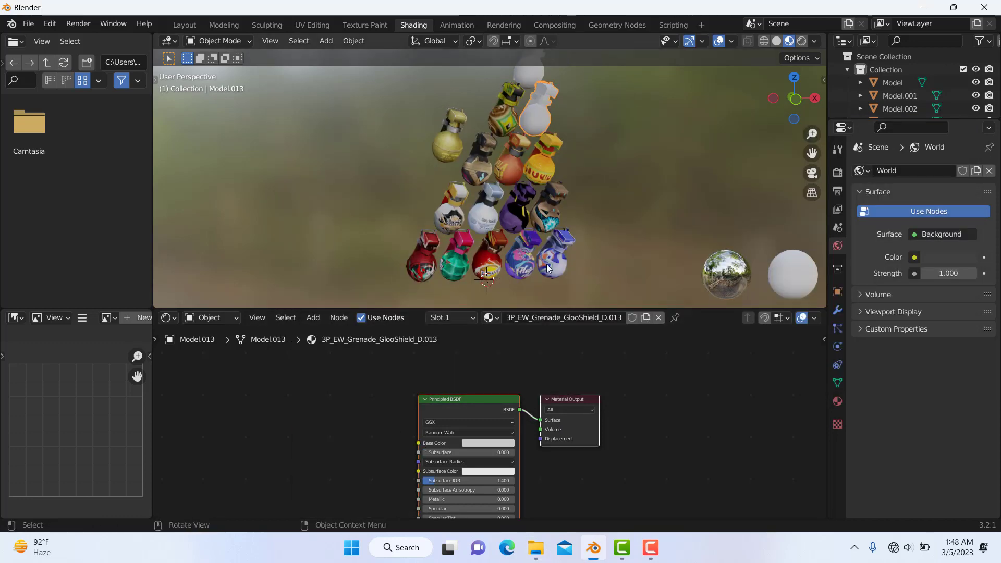
left_click(537, 546)
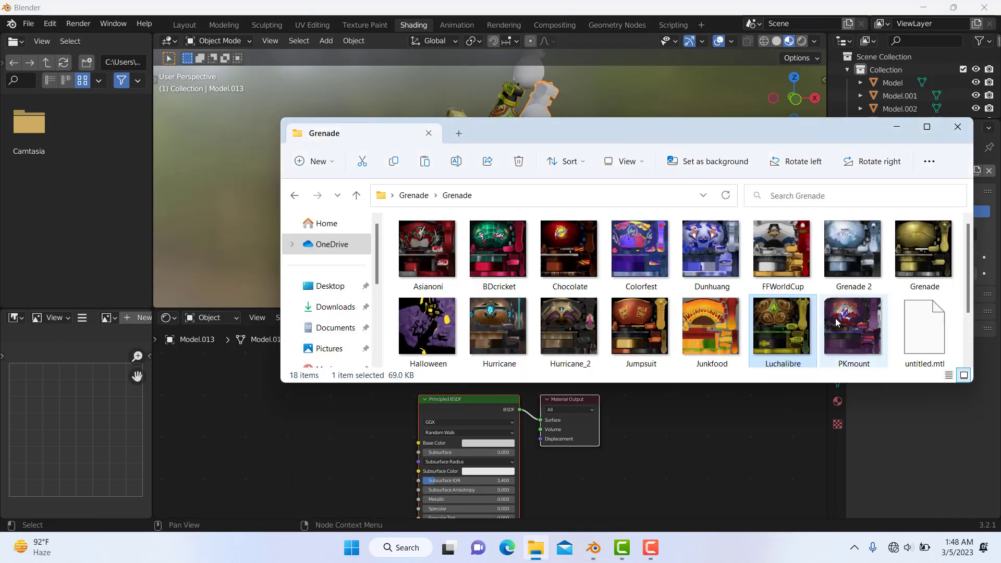
left_click_drag(847, 327, 286, 422)
left_click_drag(373, 428, 419, 442)
Texture the topmost grenade of the pyramid with VNnewyear.png, linking its Color to Base Color.
left_click(537, 74)
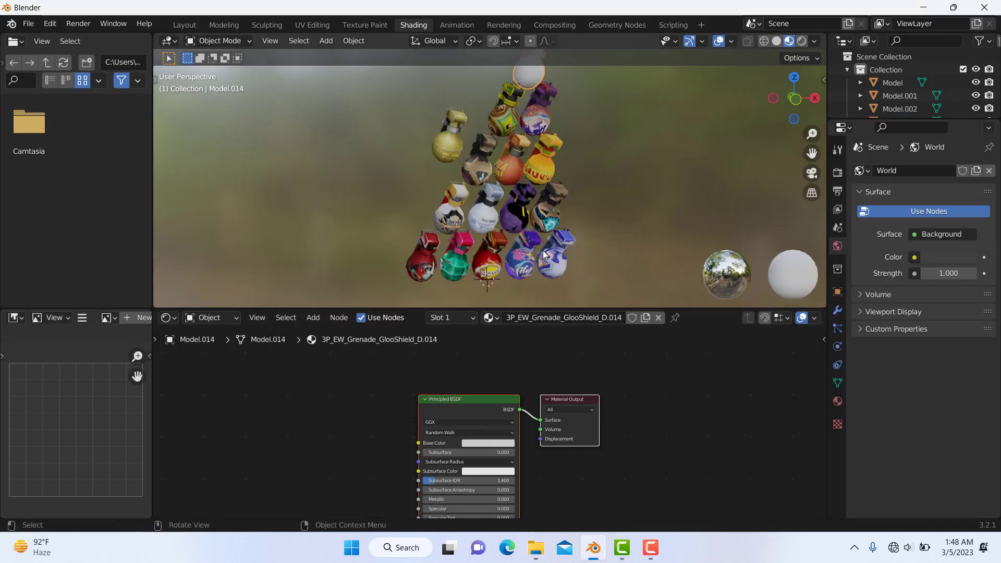
left_click(537, 550)
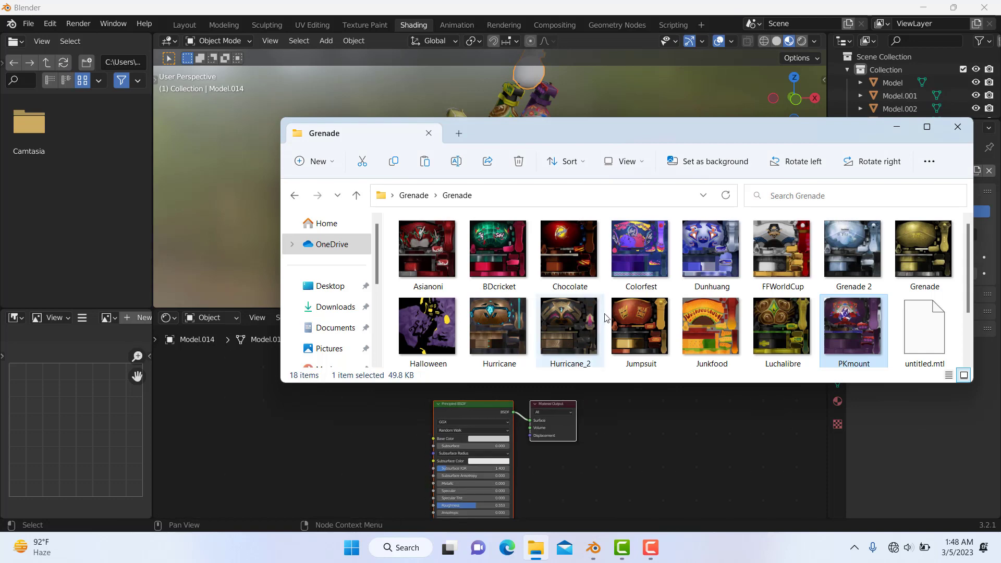
left_click_drag(497, 323, 438, 439)
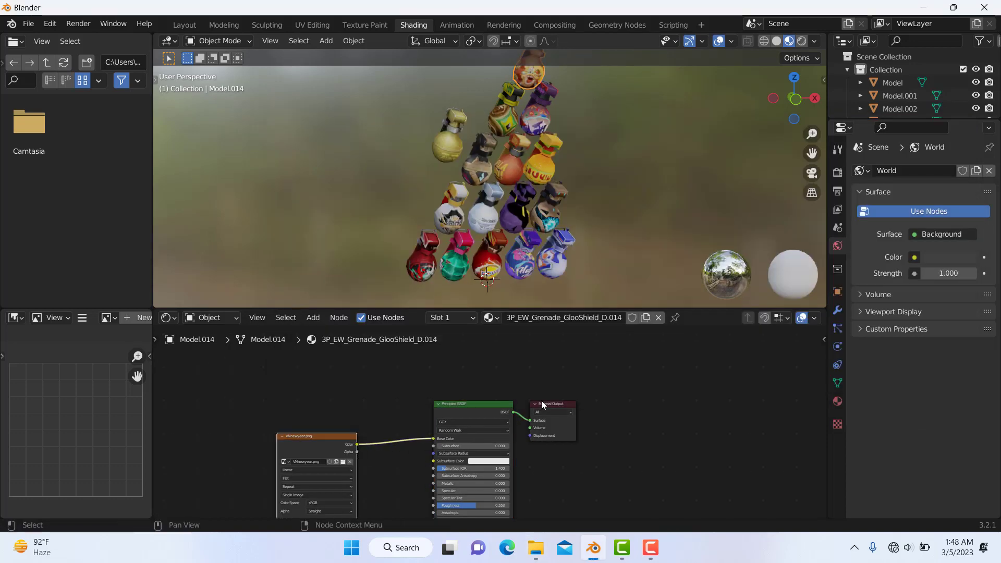
scroll(524, 360, "up", 1)
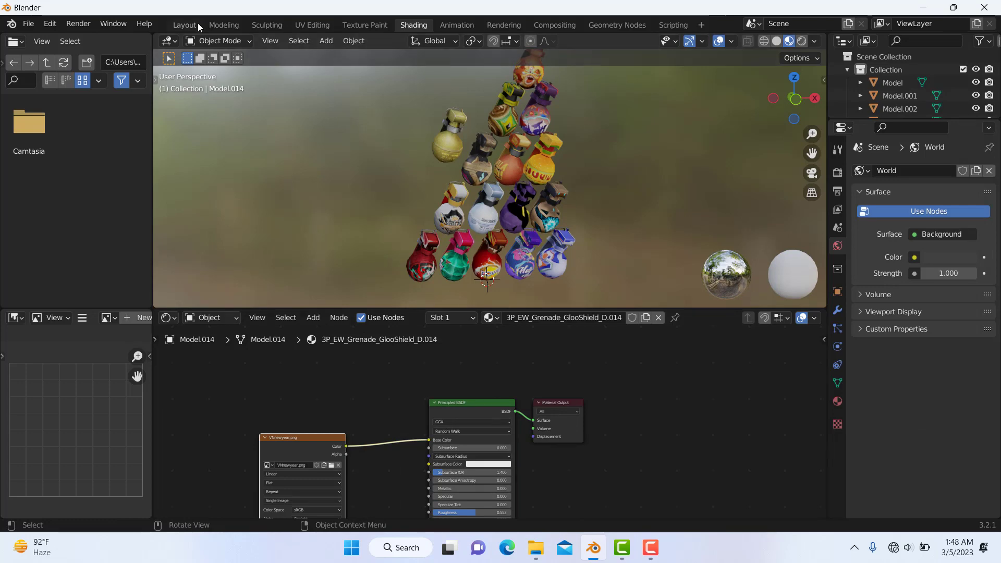
Switch to the Layout workspace and inspect the textured grenade pyramid from different angles.
left_click(197, 25)
scroll(399, 111, "up", 2)
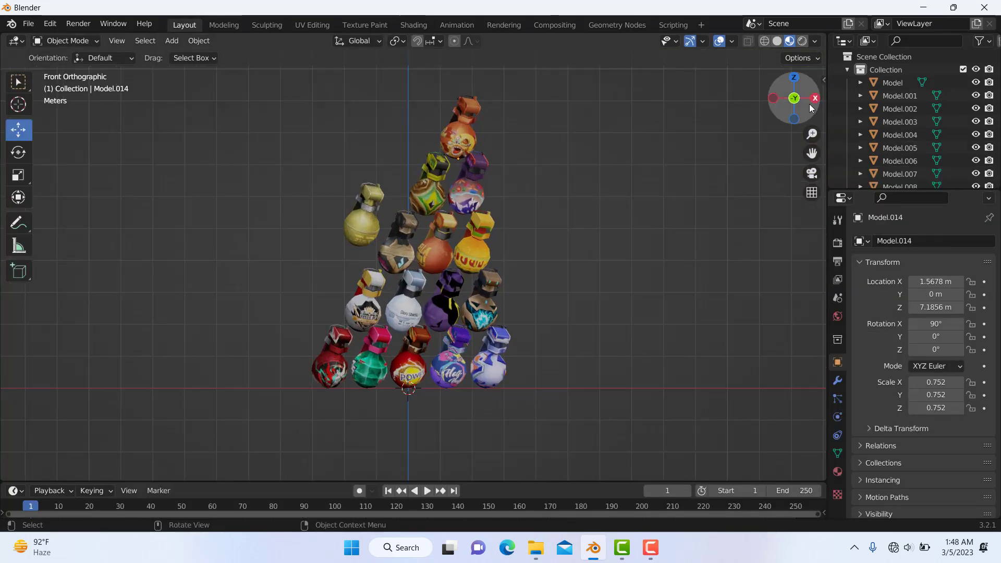
left_click_drag(811, 108, 289, 123)
In File Explorer, browse the Other Design Grenade folder and preview FF_VFX_Alienpilot_Grenade_Trail.fbx in 3D Viewer.
left_click(535, 547)
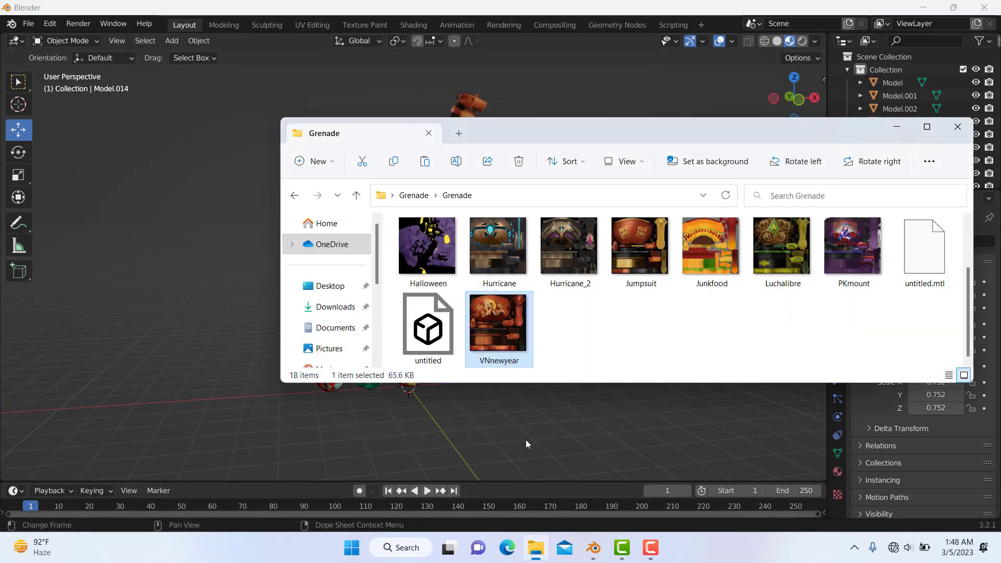
left_click(295, 196)
double_click(458, 265)
scroll(545, 301, "down", 1)
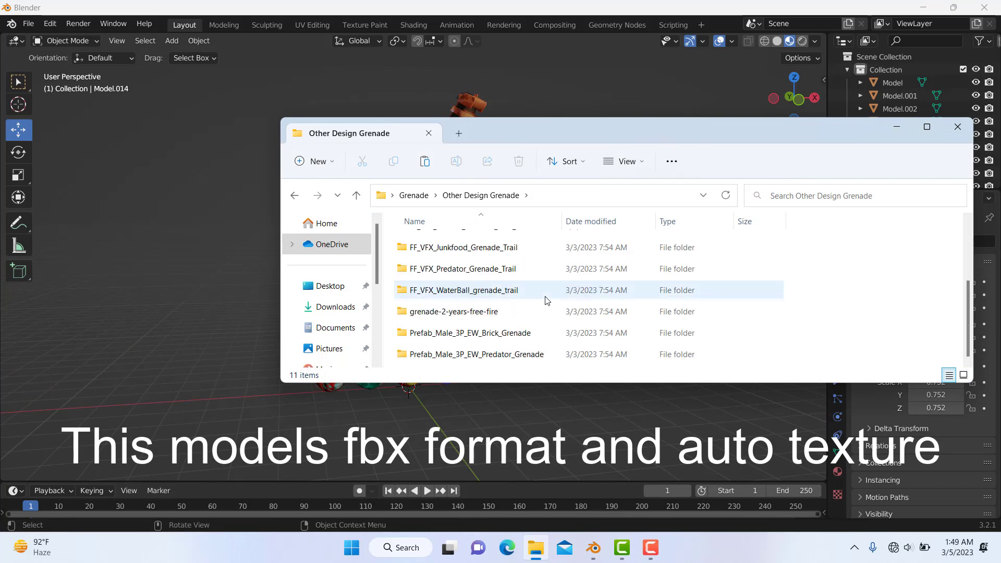
scroll(545, 300, "down", 1)
scroll(695, 326, "up", 3)
double_click(464, 247)
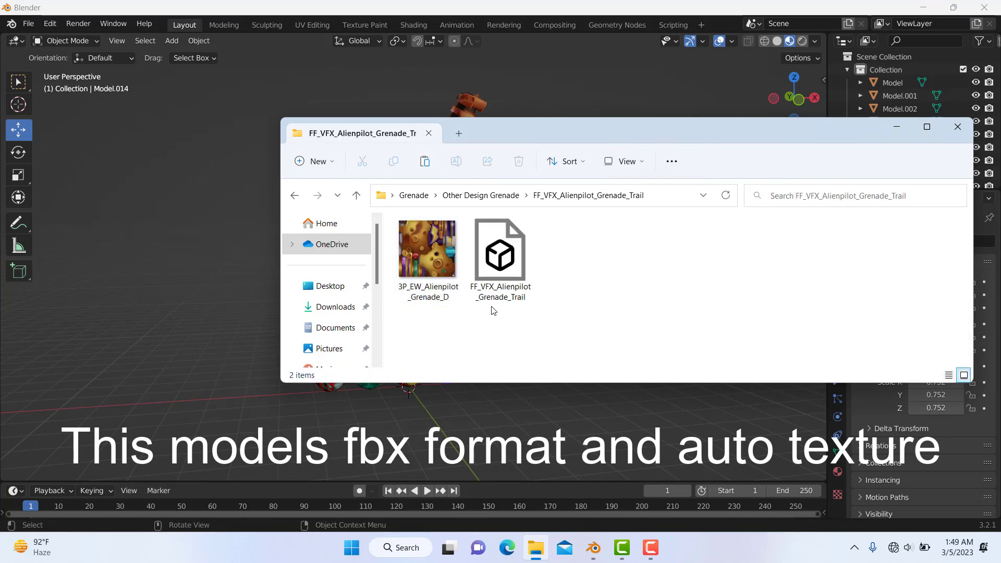
double_click(500, 258)
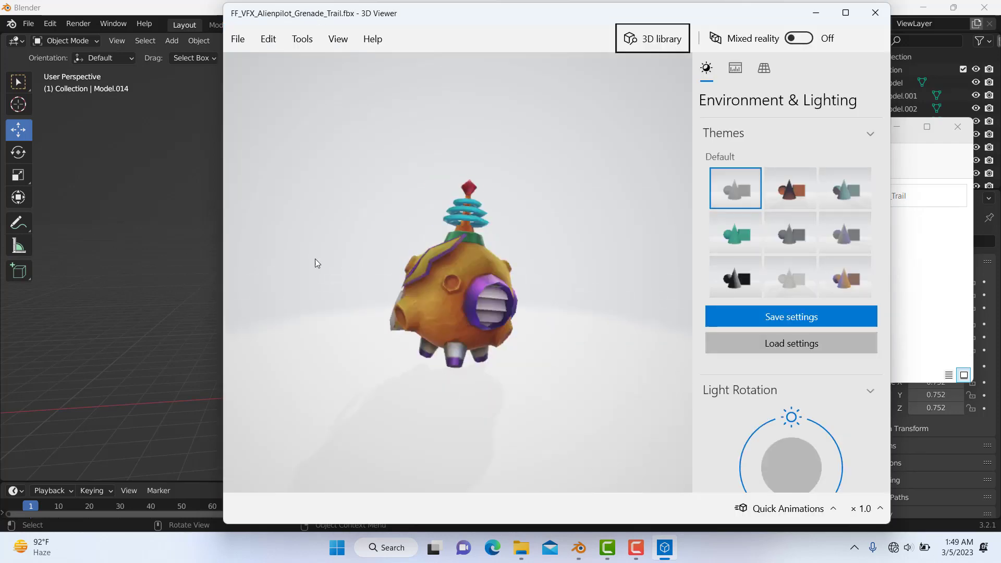
left_click(880, 21)
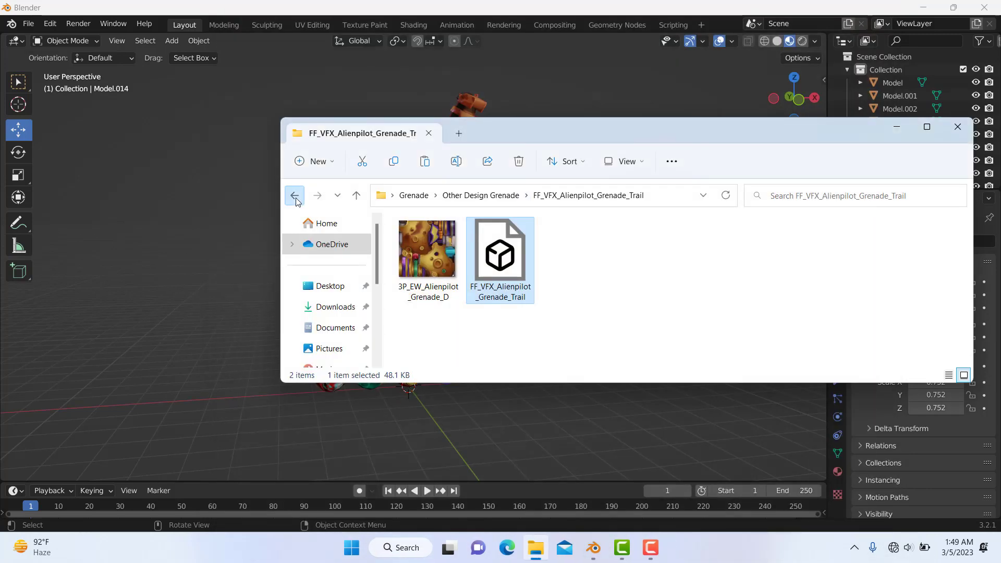
Preview FF_VFX_Booyahday_grenade_Trail.fbx from its subfolder of Other Design Grenade in 3D Viewer.
left_click(295, 196)
double_click(484, 264)
double_click(504, 260)
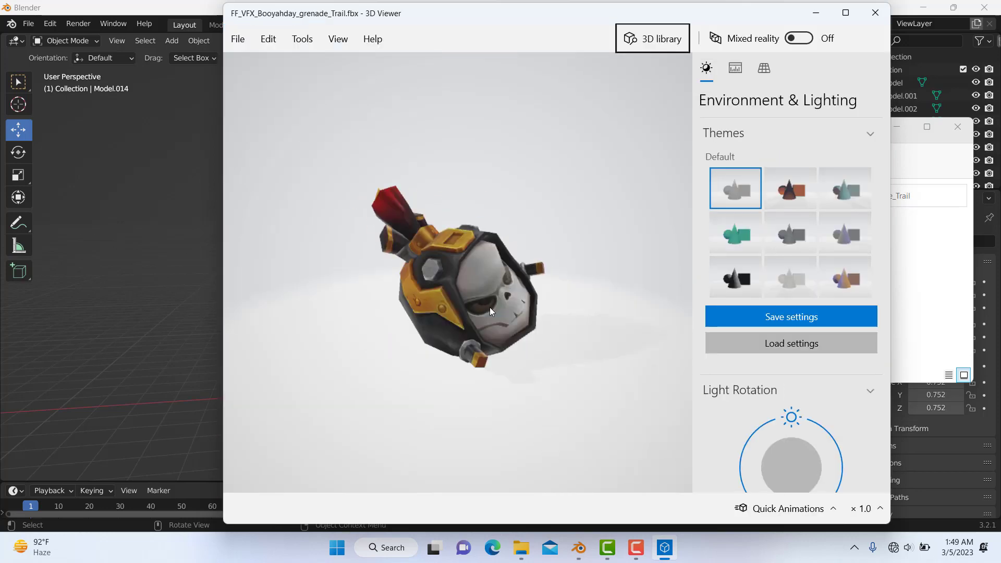
left_click(875, 13)
Return to the Other Design Grenade folder and preview FF_VFX_Junkfood_Grenade_Trail.fbx in 3D Viewer.
left_click(293, 195)
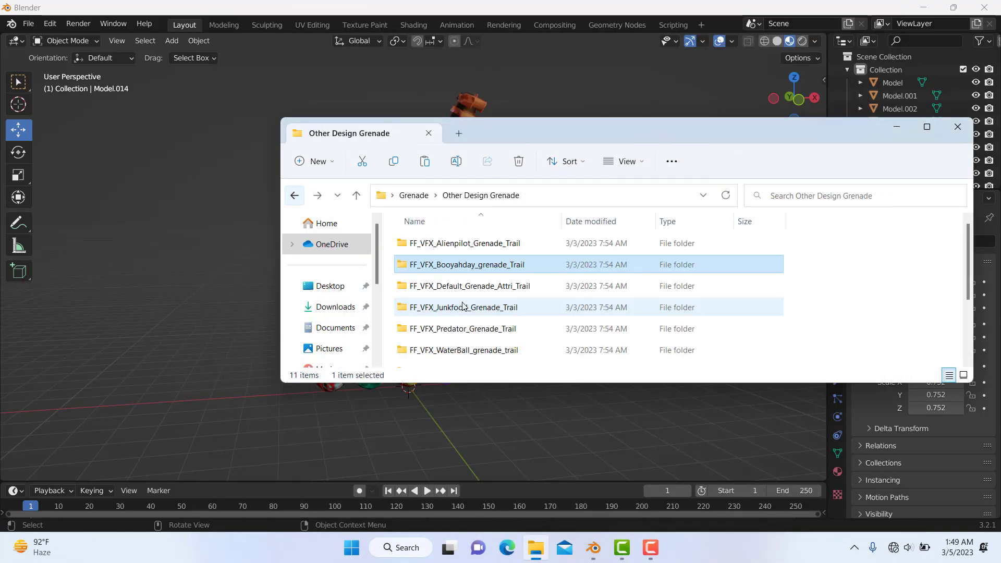
scroll(463, 306, "down", 1)
double_click(462, 282)
double_click(503, 271)
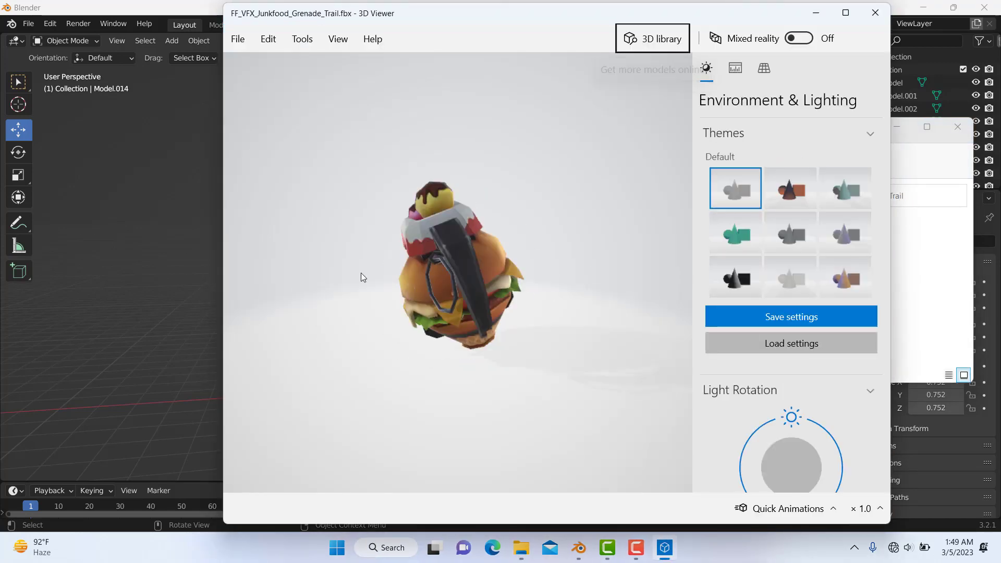
left_click(887, 18)
Return to the Other Design Grenade folder and preview FF_VFX_WaterBall_grenade_trail.fbx in 3D Viewer.
left_click(294, 195)
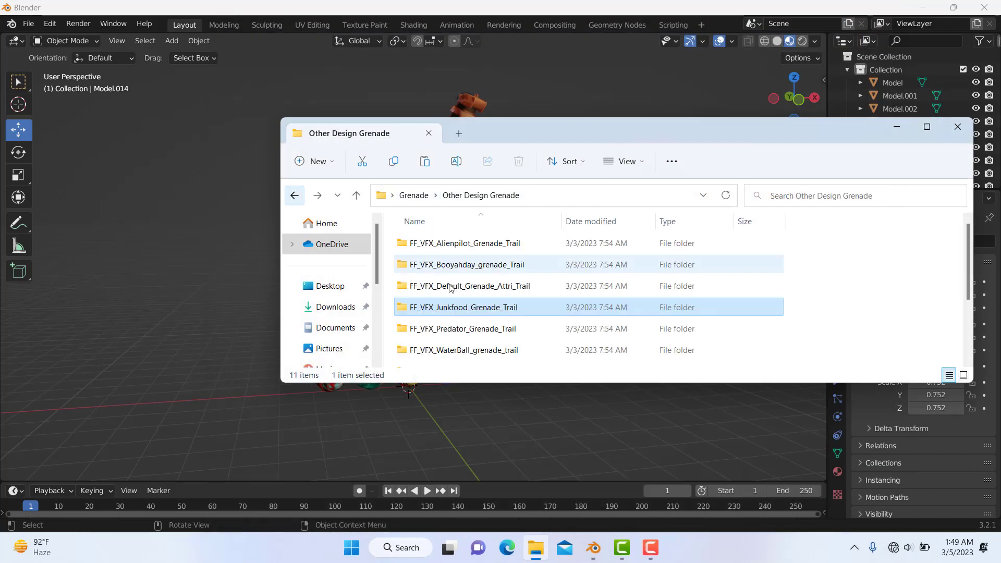
scroll(461, 288, "down", 1)
double_click(460, 282)
double_click(509, 260)
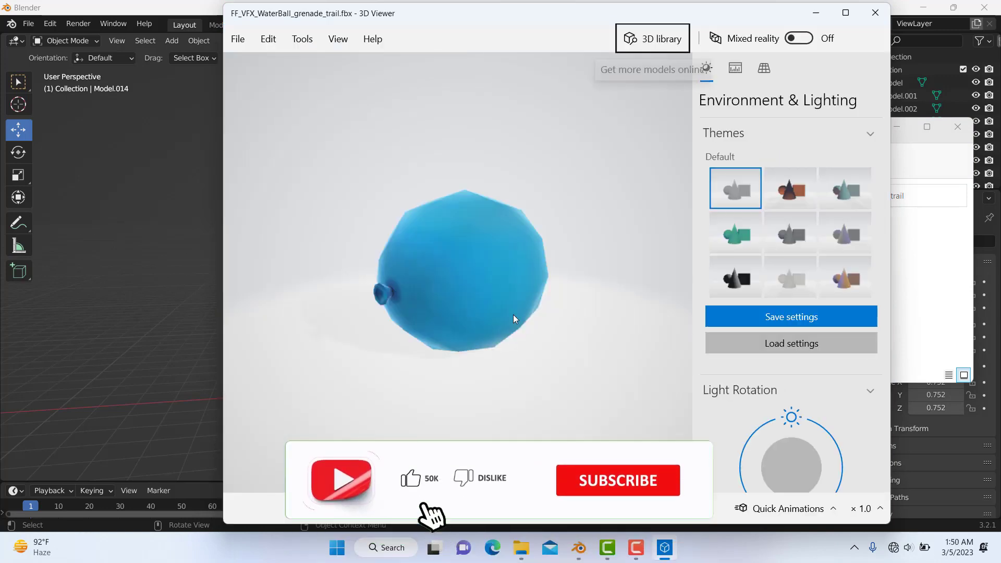
left_click(875, 13)
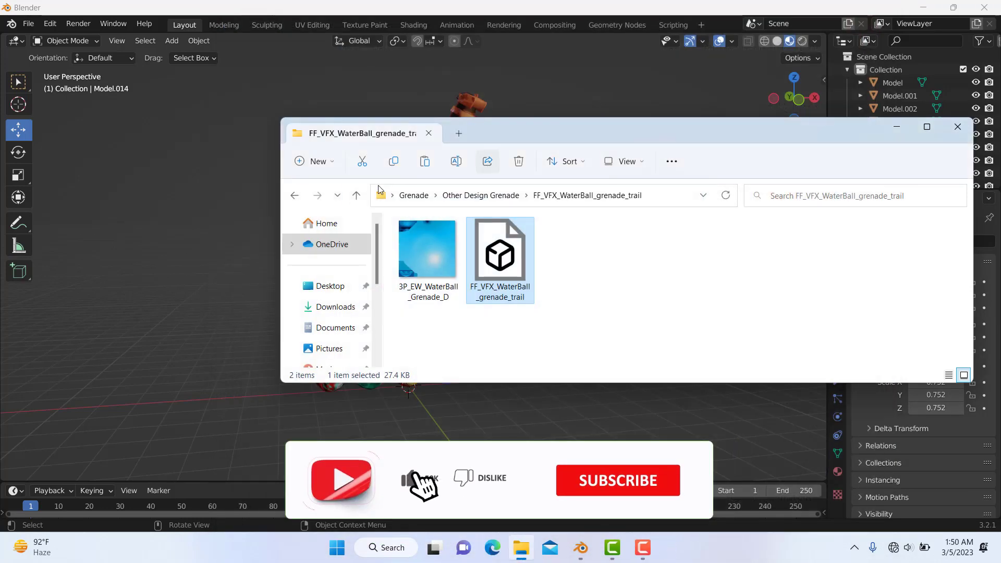
Return to the Other Design Grenade folder and preview Prefab_Male_3P_EW_Brick_Grenade.fbx in 3D Viewer.
left_click(294, 196)
scroll(469, 291, "down", 2)
double_click(468, 295)
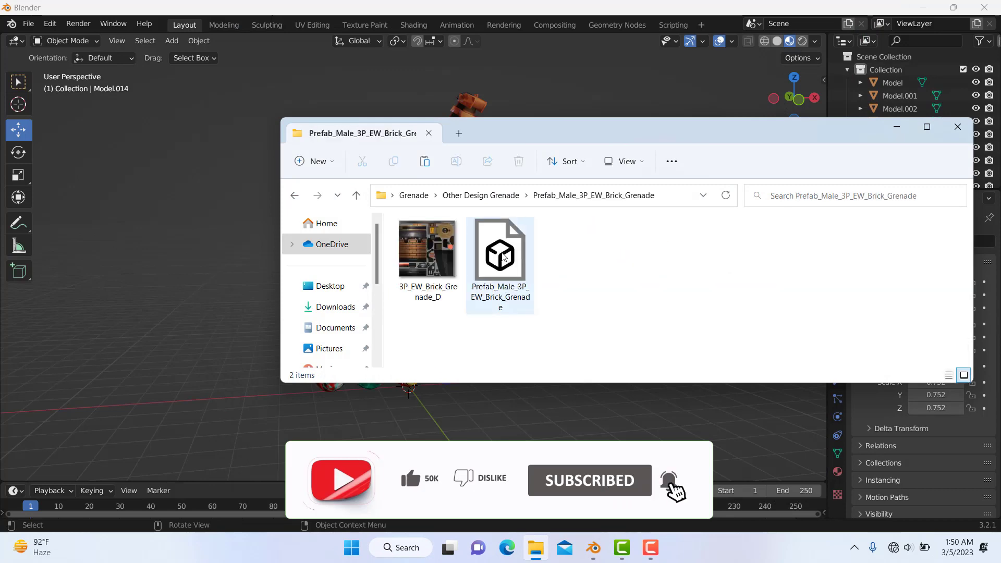
double_click(501, 254)
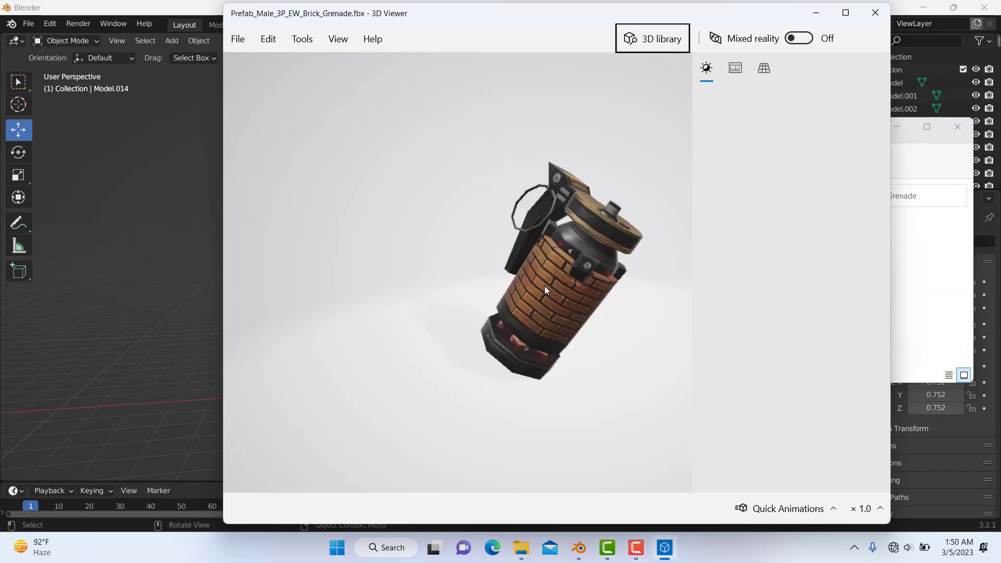
left_click(876, 18)
Preview Prefab_Male_3P_EW_Steamwarrior_Grenade.fbx in 3D Viewer and examine the model from another angle.
left_click(295, 195)
scroll(472, 305, "down", 1)
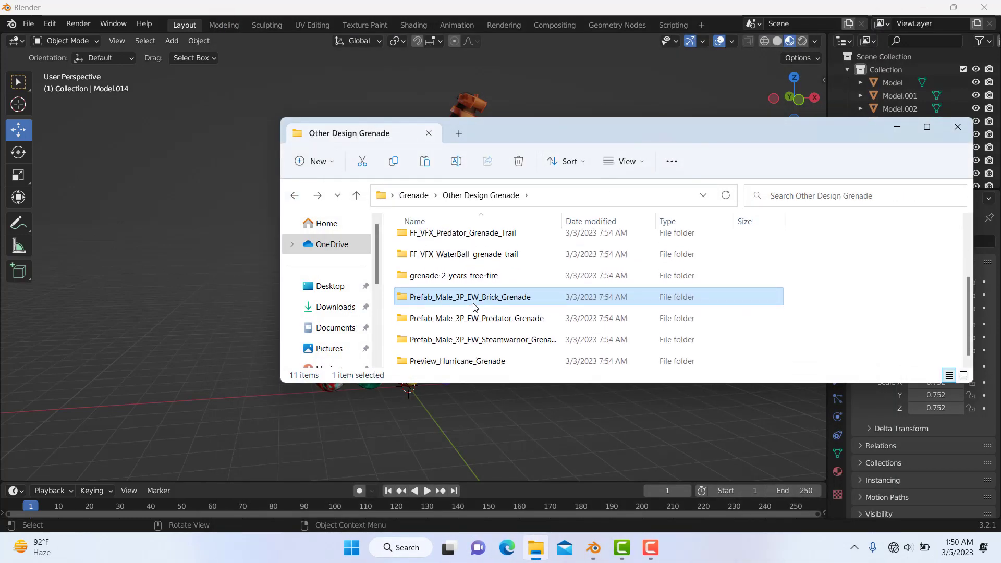
double_click(477, 339)
double_click(505, 270)
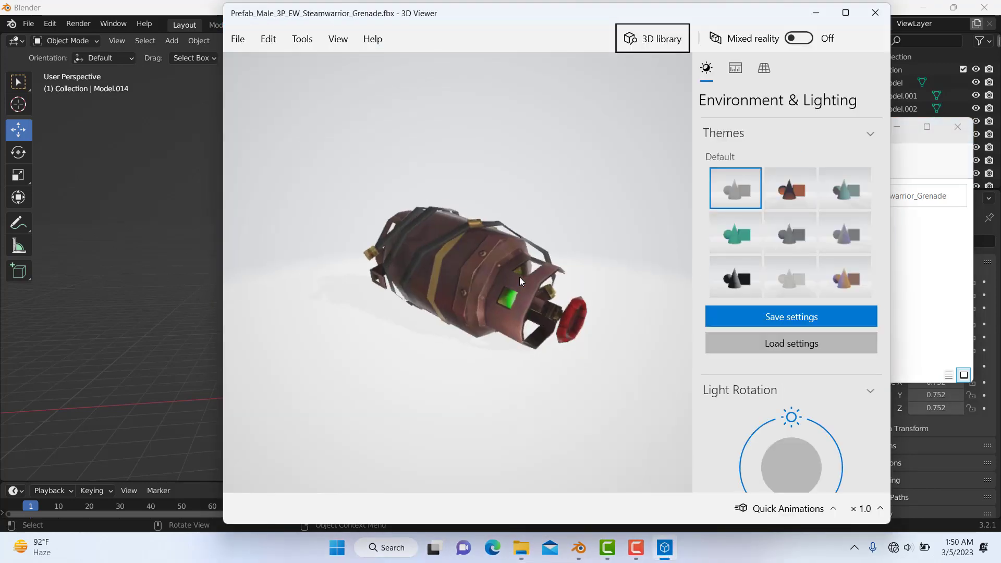
left_click_drag(520, 277, 531, 251)
left_click(875, 13)
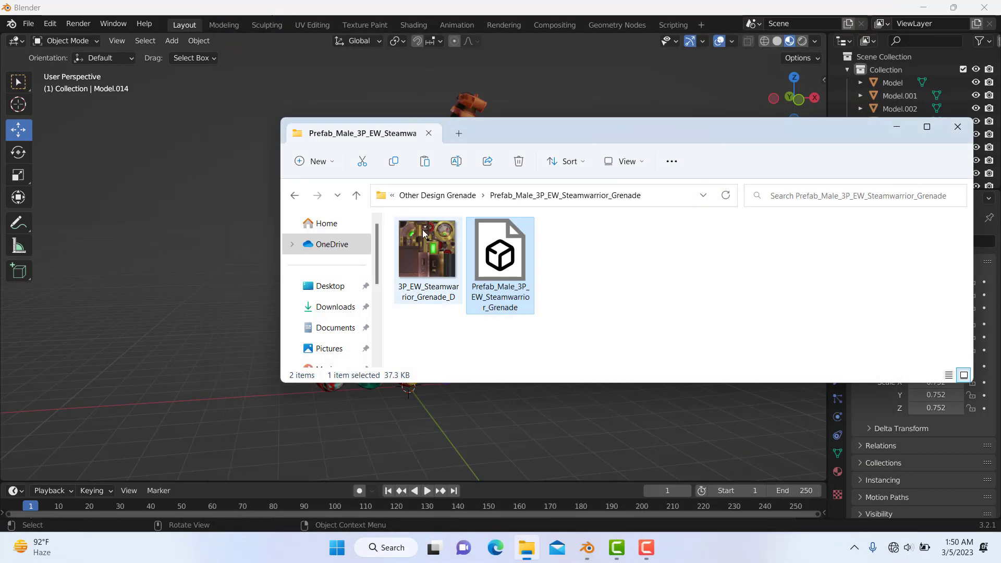
Open the Preview_Hurricane_Grenade folder and preview Preview_Hurricane_Grenade.fbx in 3D Viewer.
left_click(294, 195)
left_click(460, 365)
double_click(460, 360)
double_click(720, 264)
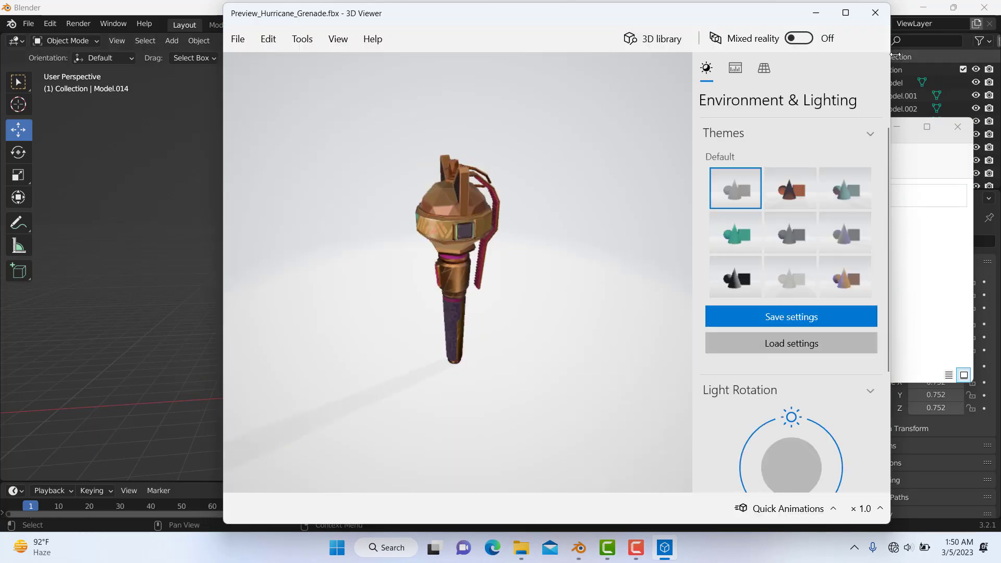
left_click(875, 13)
Return to the Other Design Grenade folder and select all of its subfolders.
left_click(295, 195)
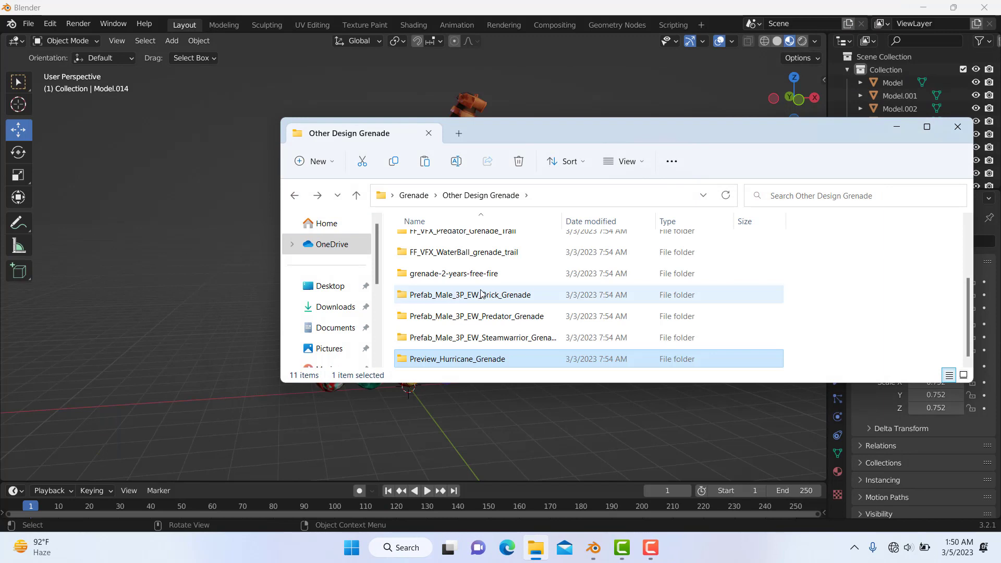
left_click_drag(807, 360, 592, 221)
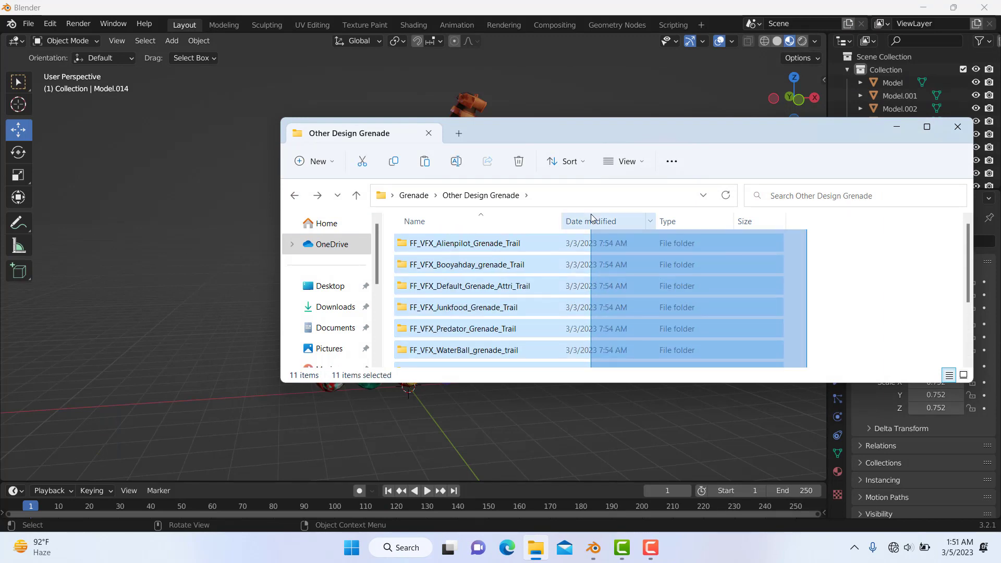
left_click_drag(572, 291, 533, 310)
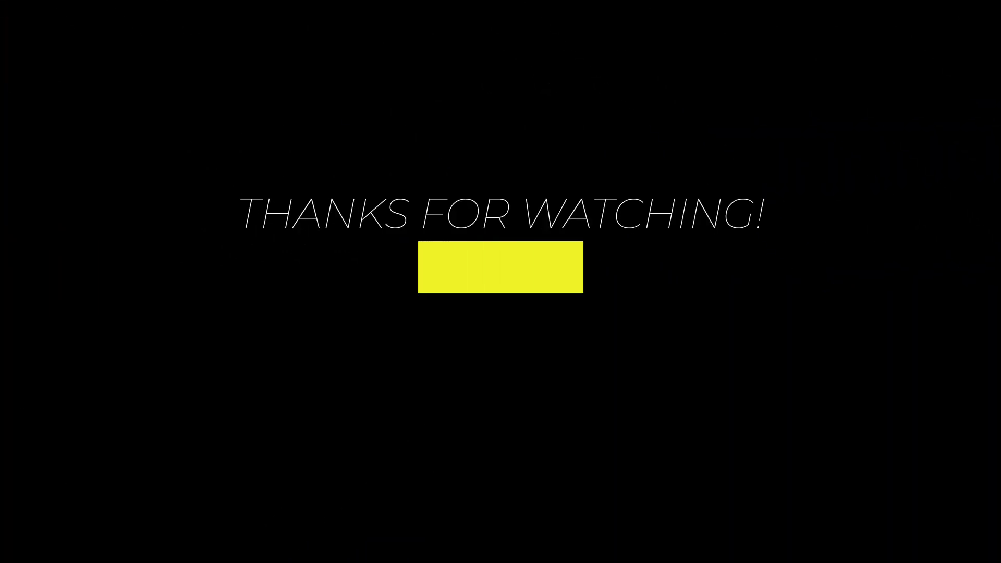